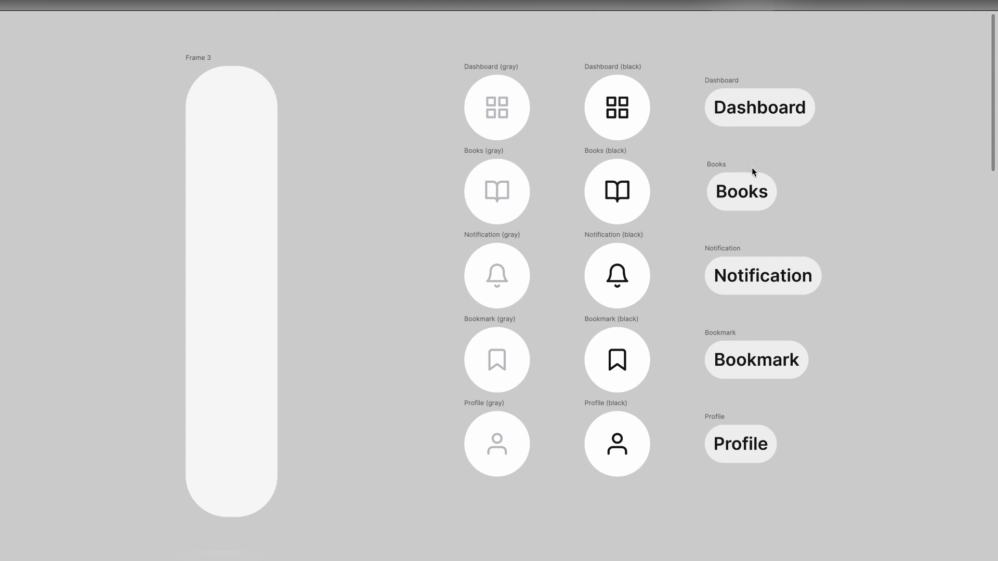
- Restore the hidden editor interface around the canvas
{"action": "left_click", "coordinate": [740, 193]}
{"action": "key", "text": "ctrl+backslash"}
{"action": "scroll", "coordinate": [557, 289], "scroll_direction": "down", "scroll_amount": 3}
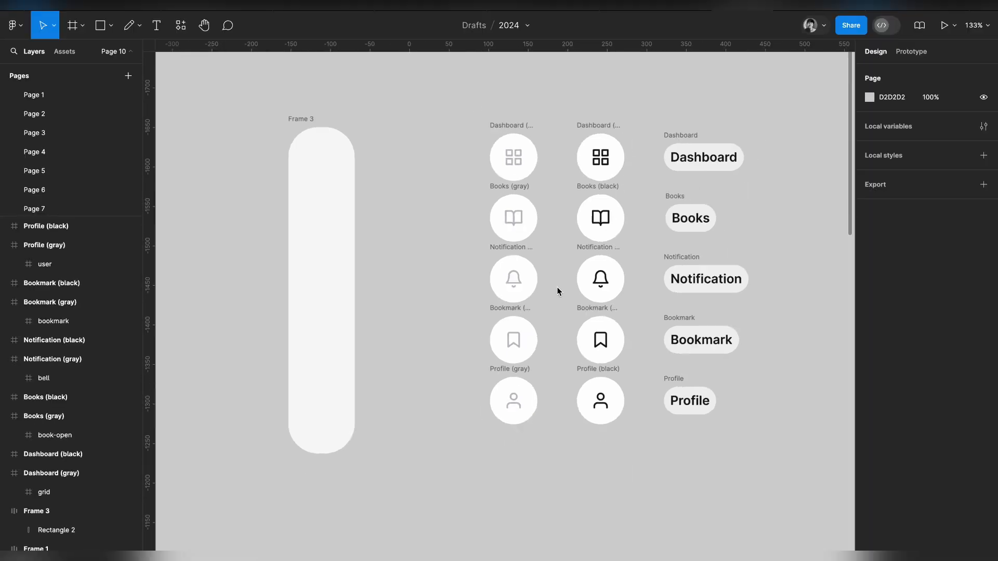
{"action": "scroll", "coordinate": [332, 241], "scroll_direction": "right", "scroll_amount": 4}
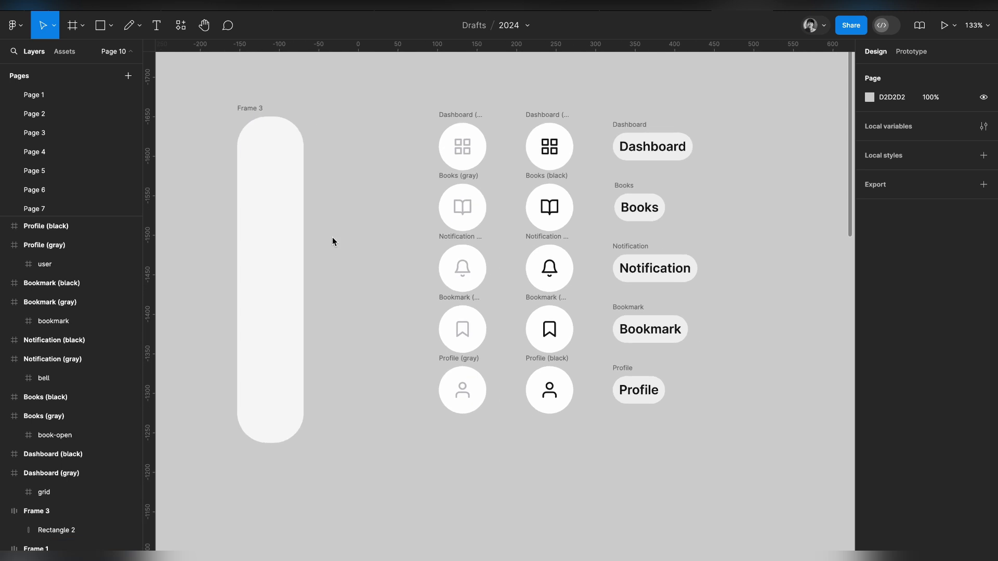
{"action": "scroll", "coordinate": [333, 241], "scroll_direction": "left", "scroll_amount": 2}
{"action": "scroll", "coordinate": [516, 135], "scroll_direction": "up", "scroll_amount": 2}
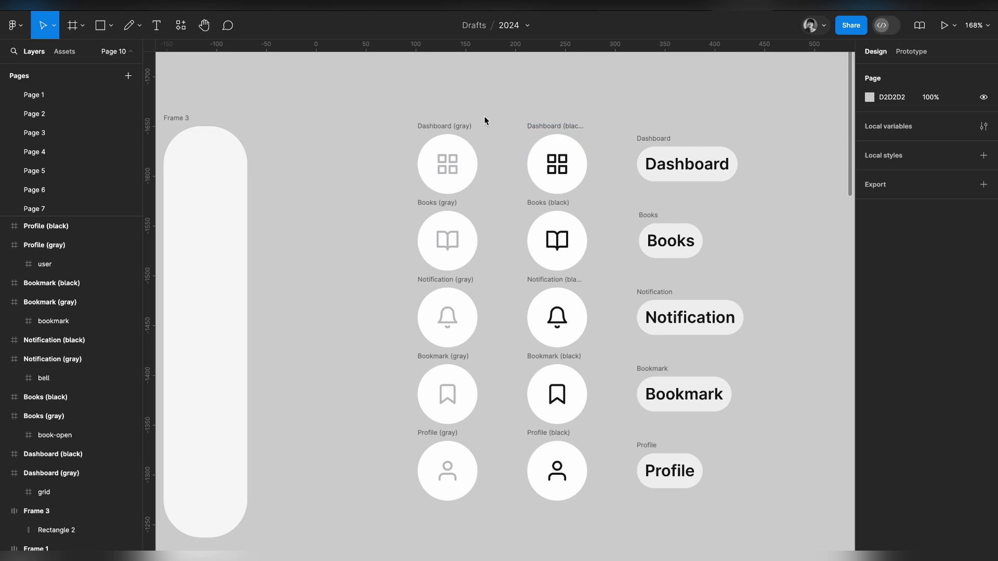
{"action": "scroll", "coordinate": [454, 123], "scroll_direction": "up", "scroll_amount": 3}
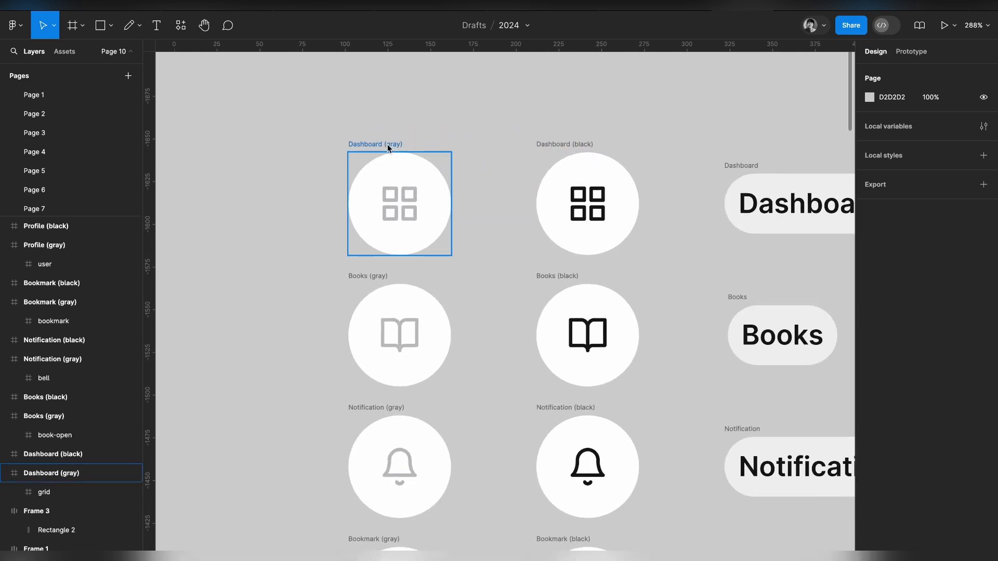
- Combine the Dashboard (gray) and Dashboard (black) frames into a component set and move it up, clear of the Books frames
{"action": "left_click", "coordinate": [388, 144]}
{"action": "left_click", "coordinate": [576, 143], "text": "shift"}
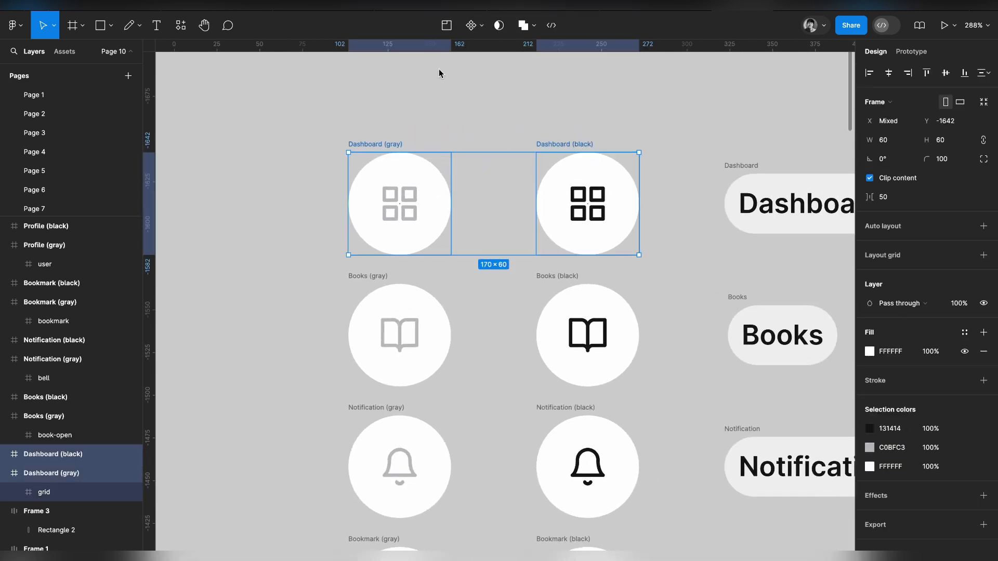
{"action": "left_click", "coordinate": [474, 25]}
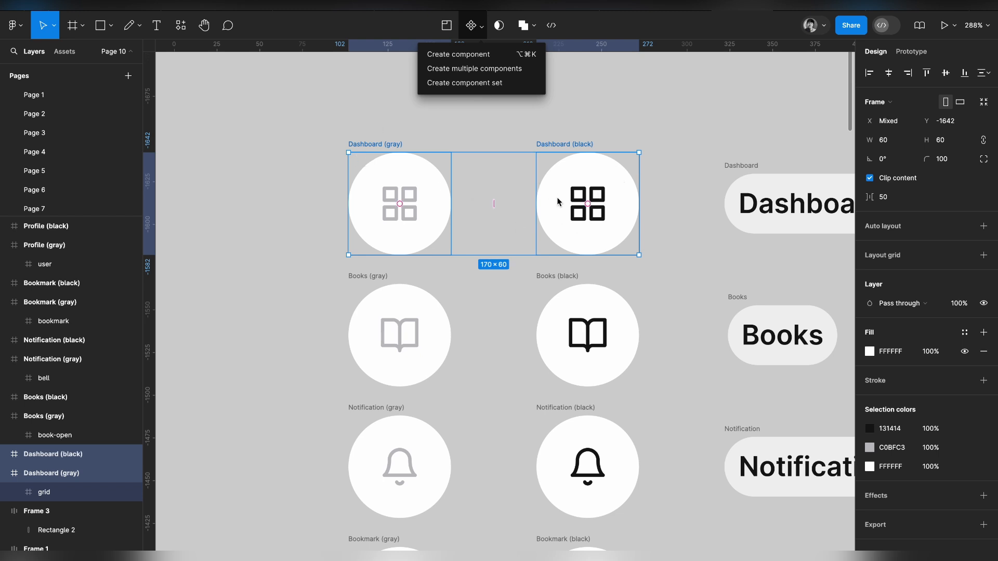
{"action": "left_click", "coordinate": [491, 84]}
{"action": "scroll", "coordinate": [565, 154], "scroll_direction": "up", "scroll_amount": 1}
{"action": "left_click_drag", "start_coordinate": [526, 343], "coordinate": [526, 248]}
{"action": "scroll", "coordinate": [527, 248], "scroll_direction": "down", "scroll_amount": 3}
{"action": "scroll", "coordinate": [526, 251], "scroll_direction": "down", "scroll_amount": 2}
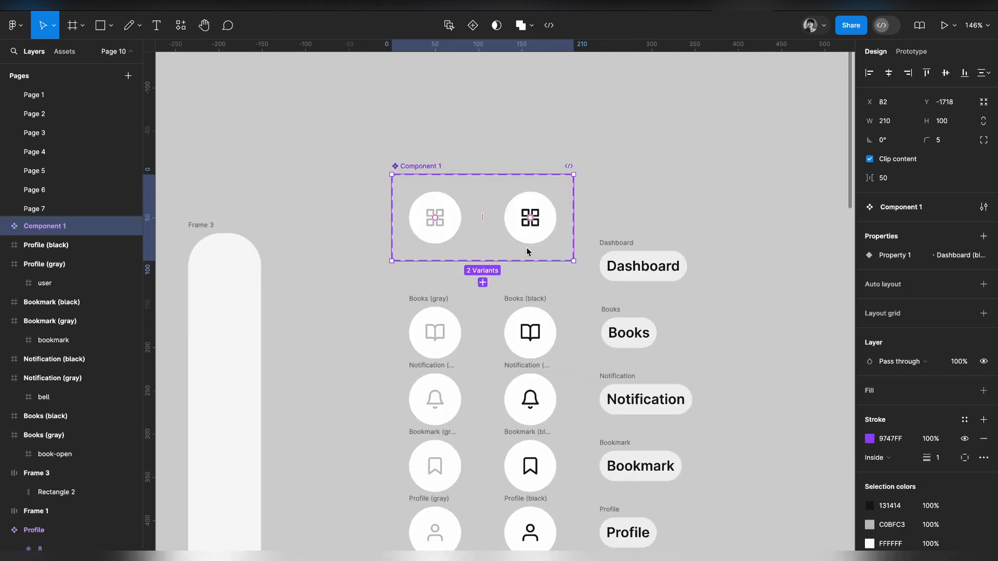
- Rename the new component set Dashboard and move it further up to leave room beneath it
{"action": "double_click", "coordinate": [660, 268]}
{"action": "key", "text": "ctrl+c"}
{"action": "double_click", "coordinate": [422, 165]}
{"action": "key", "text": "ctrl+v"}
{"action": "key", "text": "Return"}
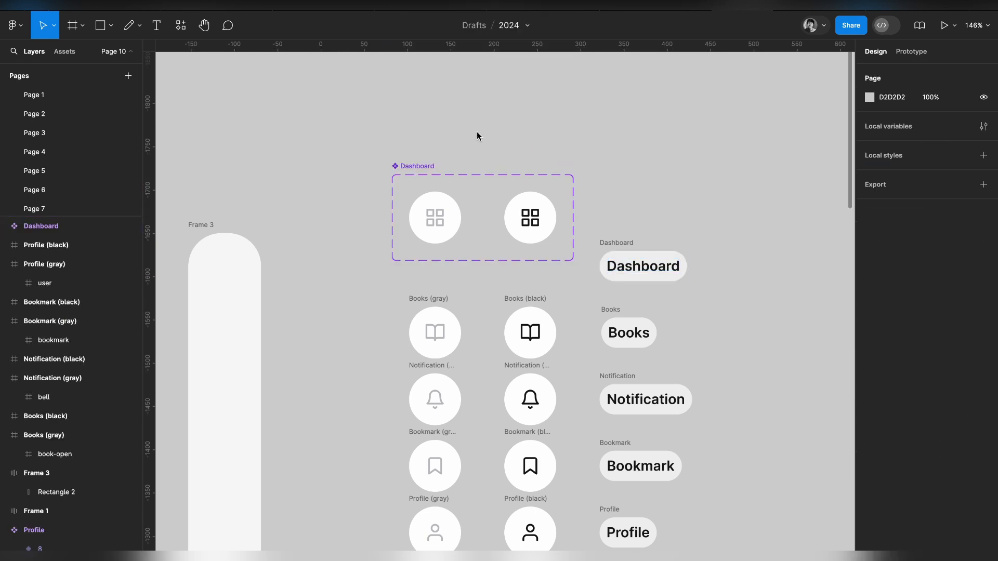
{"action": "left_click_drag", "start_coordinate": [427, 167], "coordinate": [425, 108]}
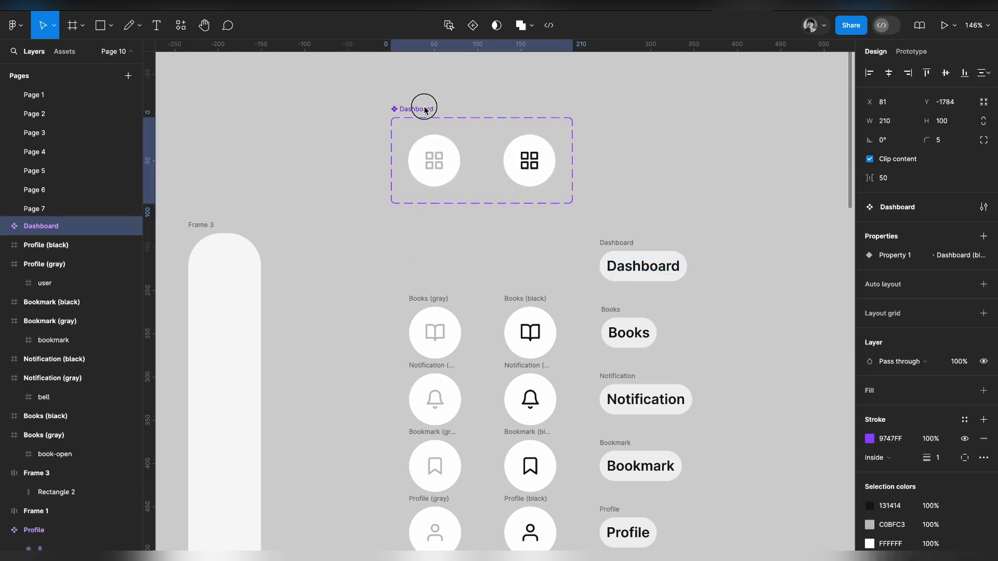
- Combine the Books (gray) and Books (black) frames into a component set and place it directly below the Dashboard set
{"action": "left_click", "coordinate": [423, 298]}
{"action": "left_click", "coordinate": [518, 303], "text": "shift"}
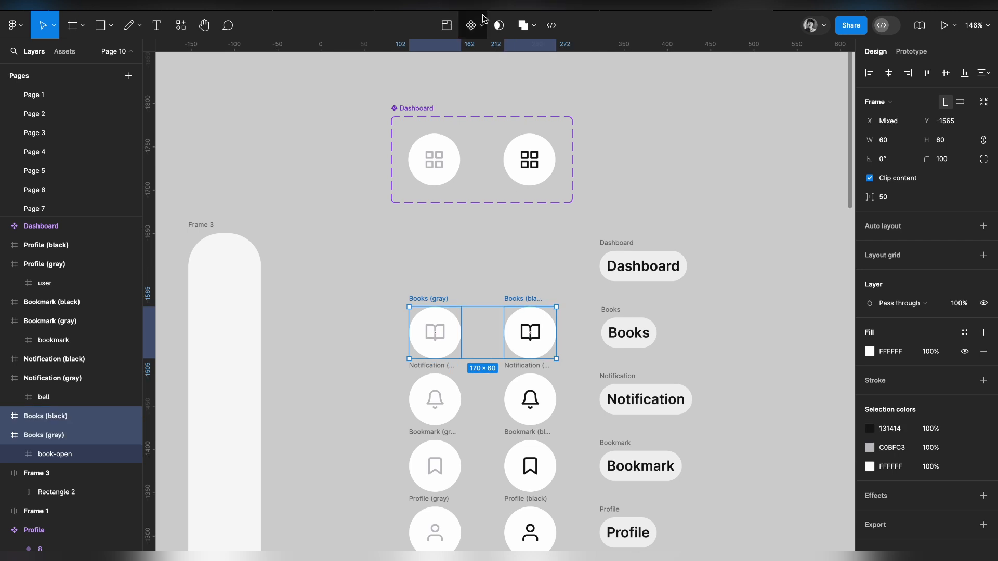
{"action": "left_click", "coordinate": [484, 25]}
{"action": "left_click", "coordinate": [500, 87]}
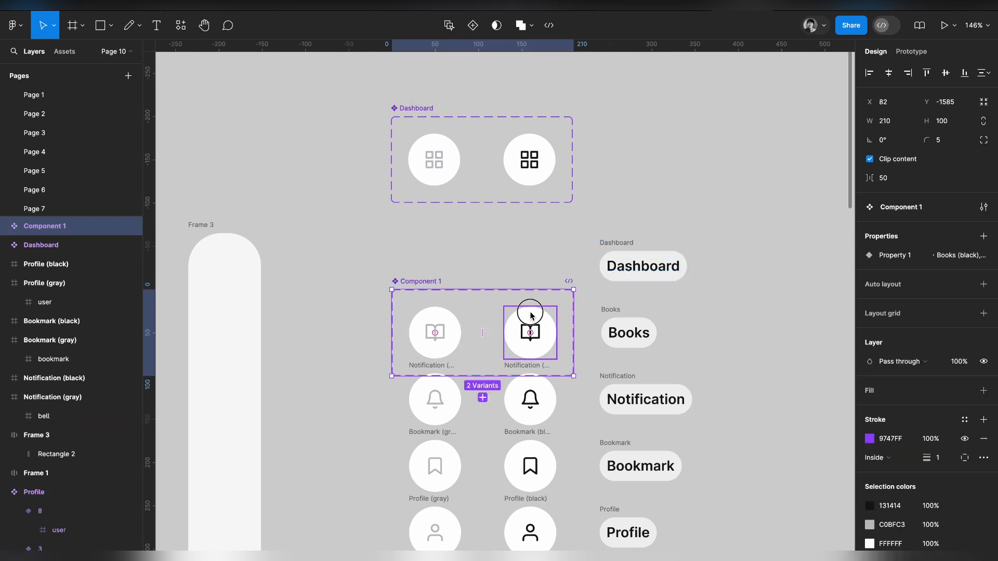
{"action": "left_click_drag", "start_coordinate": [527, 316], "coordinate": [528, 244]}
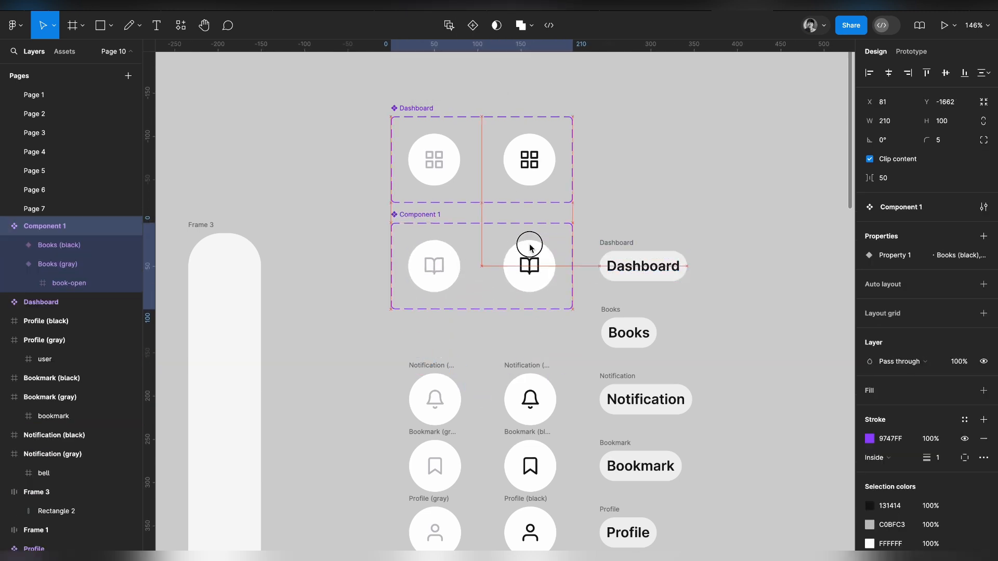
- Rename the book icons' component set Books, using the text copied from the Books label
{"action": "double_click", "coordinate": [633, 335]}
{"action": "key", "text": "super+c"}
{"action": "left_click", "coordinate": [427, 216]}
{"action": "double_click", "coordinate": [428, 215]}
{"action": "key", "text": "super+v"}
{"action": "left_click", "coordinate": [615, 166]}
- Combine the Notification (gray) and Notification (black) frames into a component set and place it directly below the Books set
{"action": "scroll", "coordinate": [512, 344], "scroll_direction": "down", "scroll_amount": 2}
{"action": "left_click", "coordinate": [424, 314]}
{"action": "left_click", "coordinate": [519, 314], "text": "shift"}
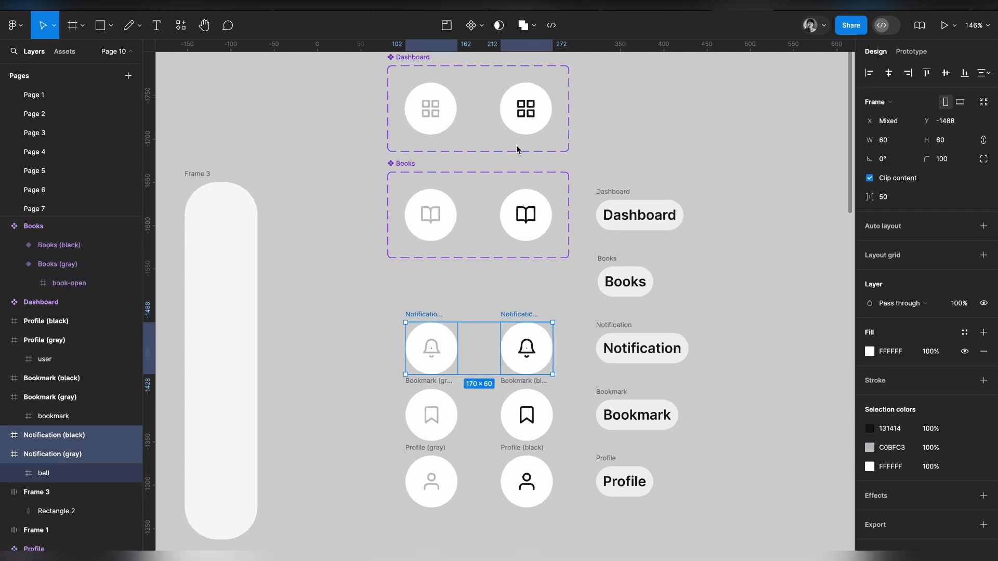
{"action": "left_click", "coordinate": [482, 26]}
{"action": "left_click", "coordinate": [488, 83]}
{"action": "left_click_drag", "start_coordinate": [496, 326], "coordinate": [495, 296]}
- Rename the bell icons' component set Notification, using the text copied from the Notification label
{"action": "double_click", "coordinate": [628, 350]}
{"action": "key", "text": "ctrl+c"}
{"action": "left_click", "coordinate": [426, 266]}
{"action": "double_click", "coordinate": [426, 266]}
{"action": "key", "text": "ctrl+v"}
{"action": "left_click", "coordinate": [820, 277]}
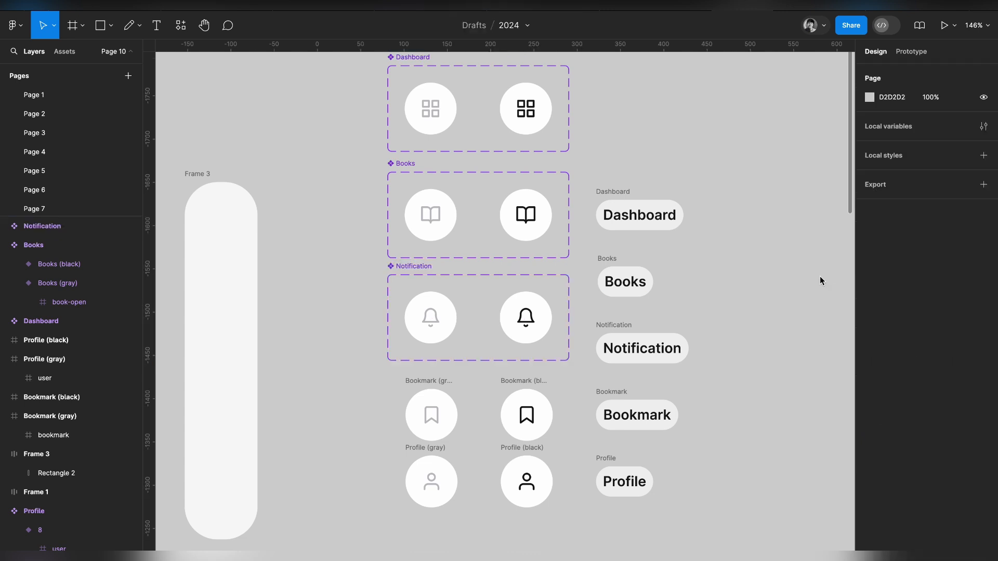
- Move the four Bookmark and Profile icon frames down together to free space below the Notification set
{"action": "left_click_drag", "start_coordinate": [389, 371], "coordinate": [554, 525]}
{"action": "scroll", "coordinate": [544, 497], "scroll_direction": "down", "scroll_amount": 3}
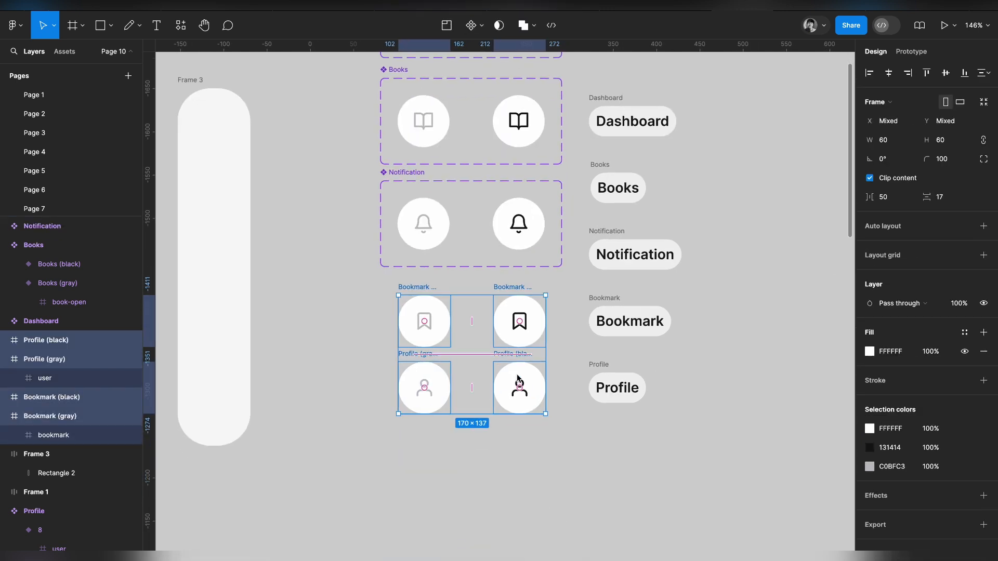
{"action": "left_click_drag", "start_coordinate": [518, 379], "coordinate": [515, 446]}
{"action": "left_click", "coordinate": [579, 442]}
- Combine the Bookmark (gray) and Bookmark (black) frames into a component set and place it directly below the Notification set
{"action": "left_click", "coordinate": [515, 355]}
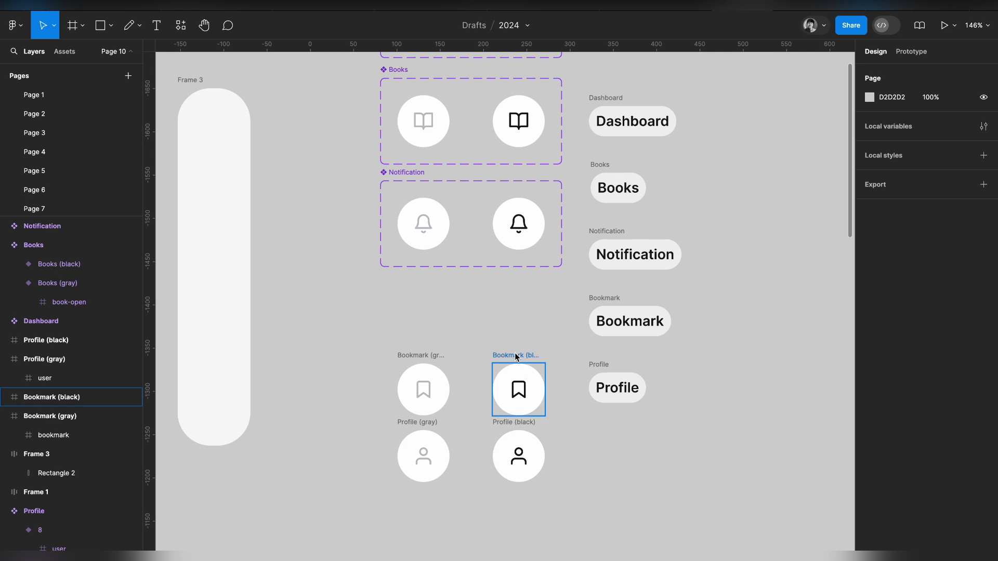
{"action": "left_click", "coordinate": [421, 356], "text": "shift"}
{"action": "left_click", "coordinate": [483, 27]}
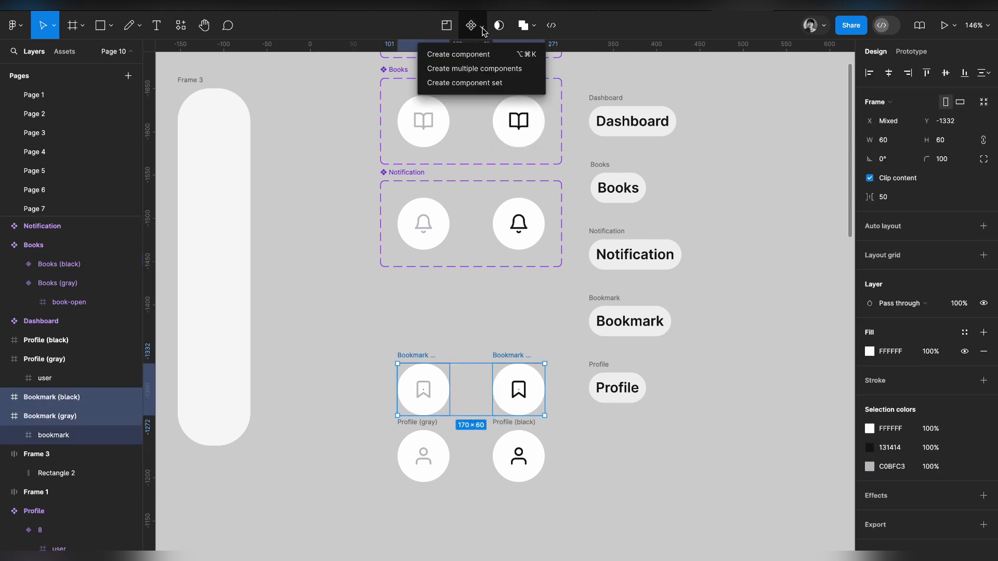
{"action": "left_click", "coordinate": [491, 83]}
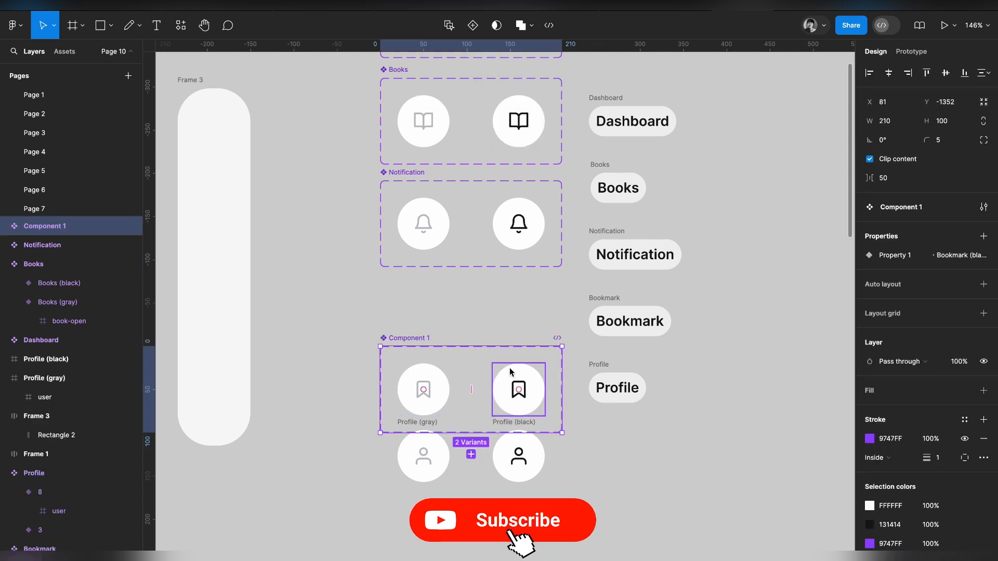
{"action": "left_click_drag", "start_coordinate": [509, 367], "coordinate": [507, 316]}
{"action": "scroll", "coordinate": [507, 312], "scroll_direction": "up", "scroll_amount": 2}
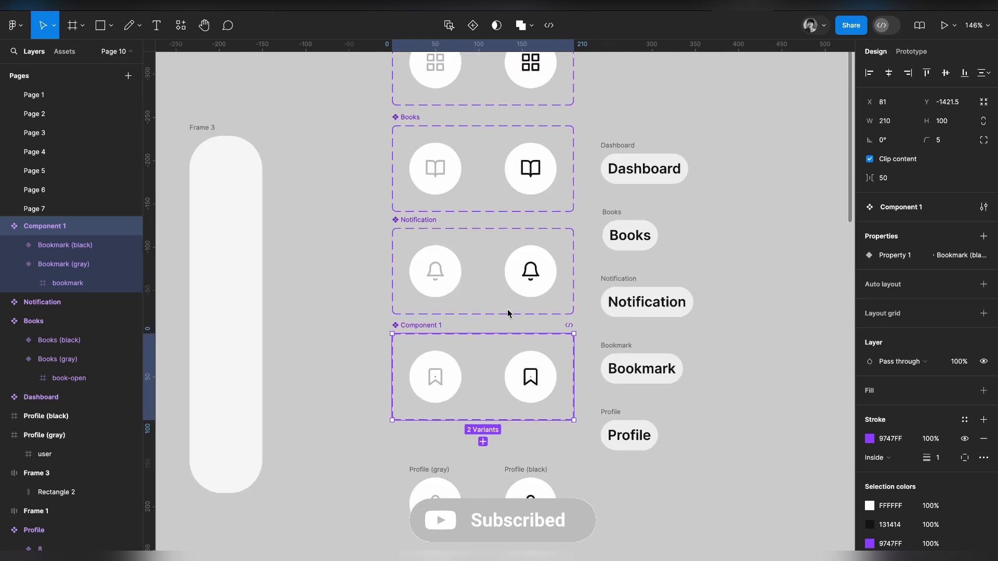
- Rename the bookmark icons' component set Bookmark
{"action": "double_click", "coordinate": [642, 370]}
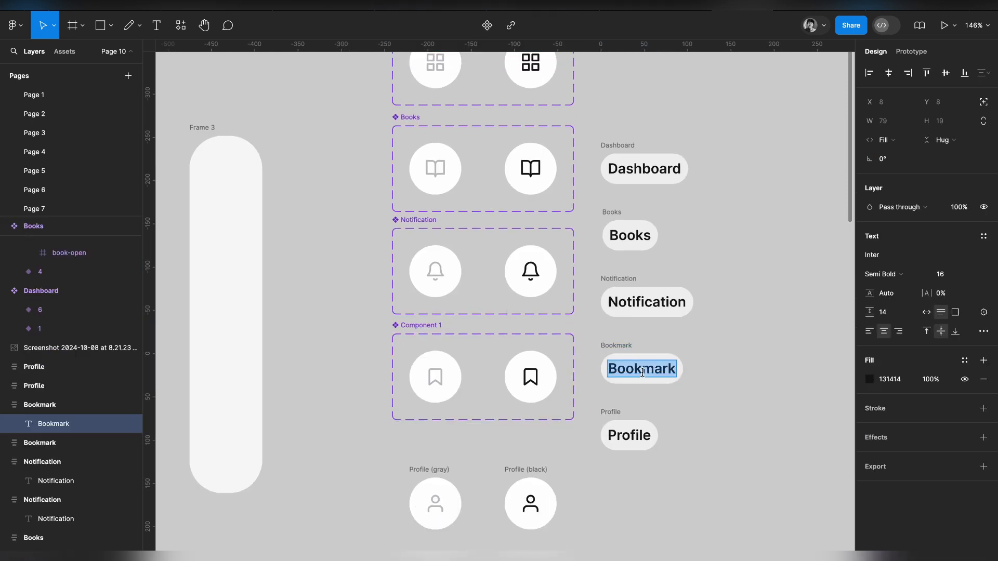
{"action": "left_click", "coordinate": [430, 325]}
{"action": "double_click", "coordinate": [430, 326]}
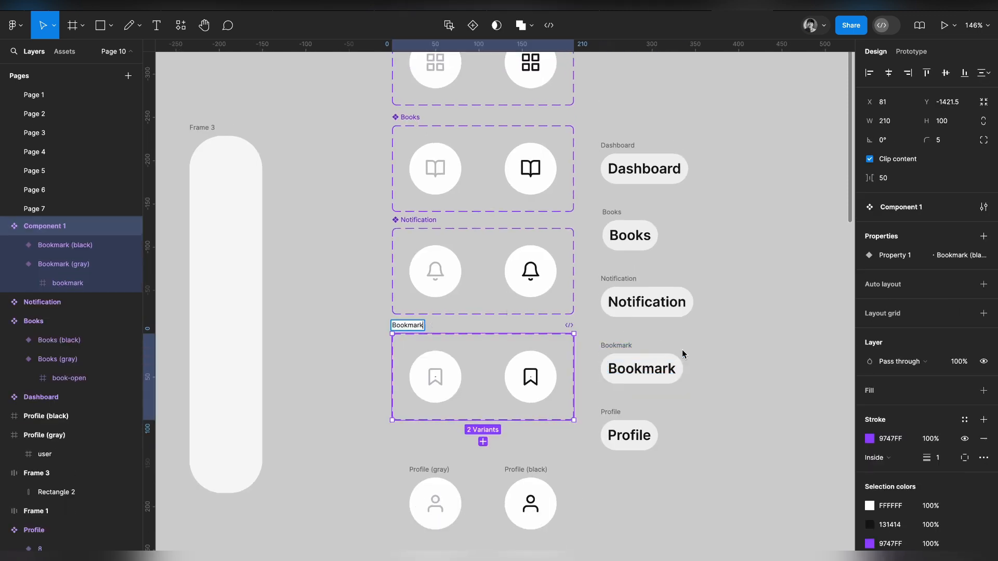
{"action": "type", "text": "Bookmark"}
{"action": "left_click", "coordinate": [690, 354]}
- Combine the Profile (gray) and Profile (black) frames into a component set and move it up below the Bookmark set at equal spacing
{"action": "scroll", "coordinate": [676, 364], "scroll_direction": "down", "scroll_amount": 2}
{"action": "left_click", "coordinate": [437, 416]}
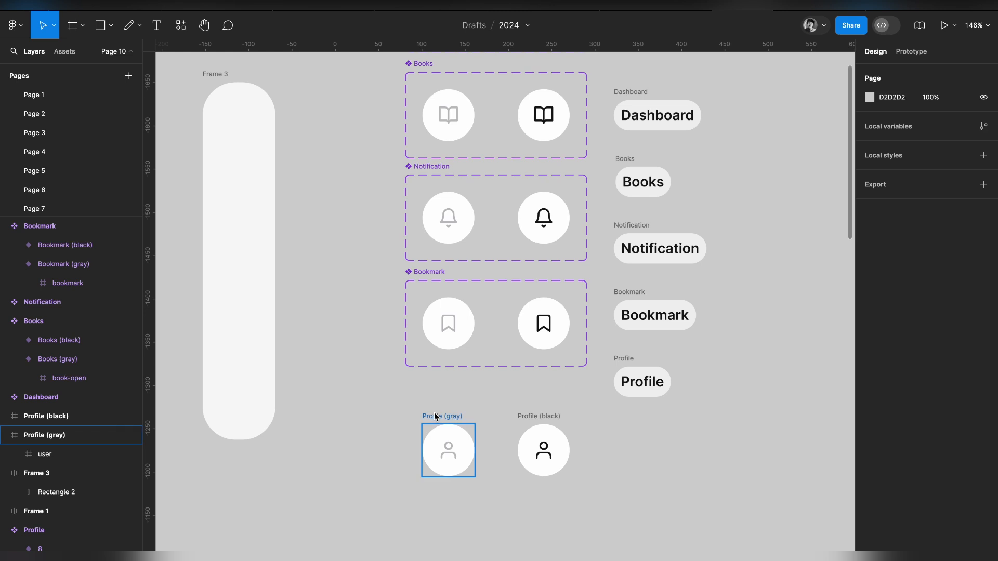
{"action": "left_click", "coordinate": [549, 417], "text": "shift"}
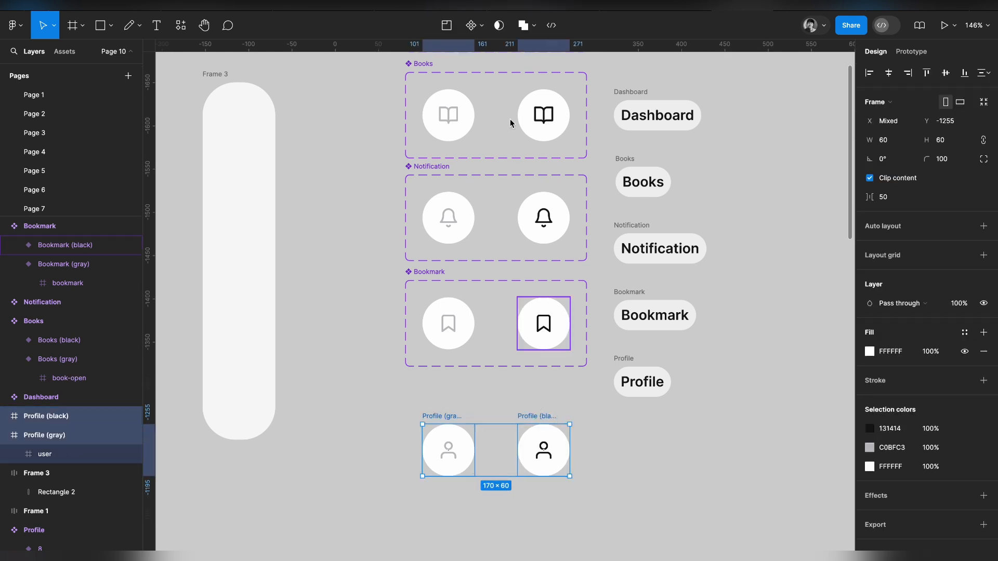
{"action": "left_click", "coordinate": [482, 29]}
{"action": "left_click", "coordinate": [501, 88]}
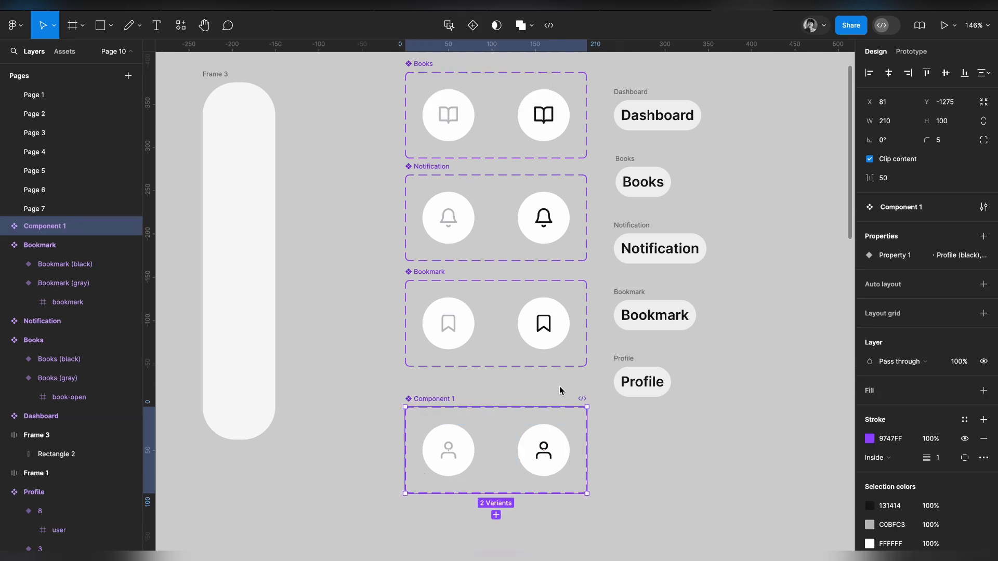
{"action": "left_click_drag", "start_coordinate": [548, 424], "coordinate": [549, 406]}
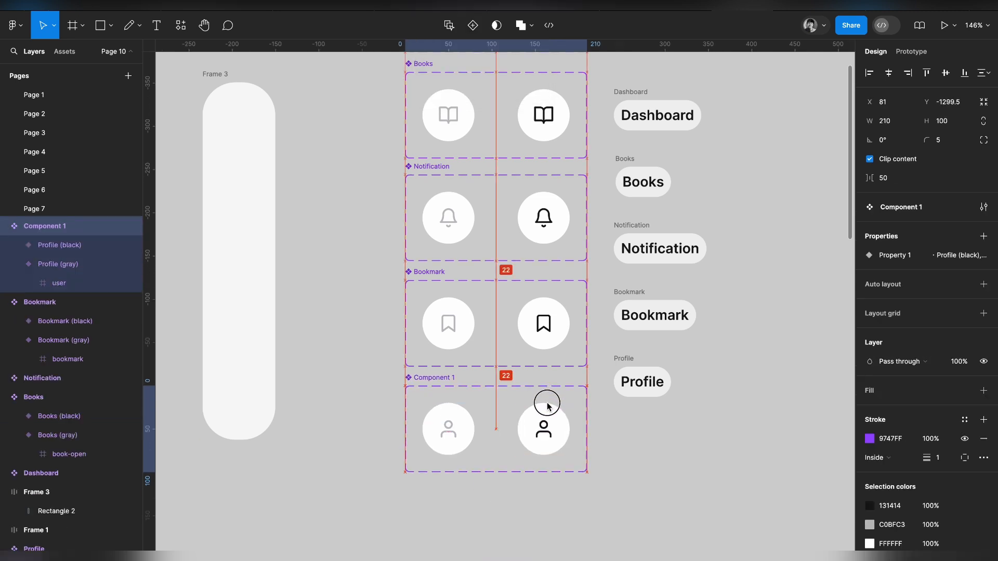
- Rename the user icons' component set Profile
{"action": "double_click", "coordinate": [656, 381]}
{"action": "double_click", "coordinate": [658, 381]}
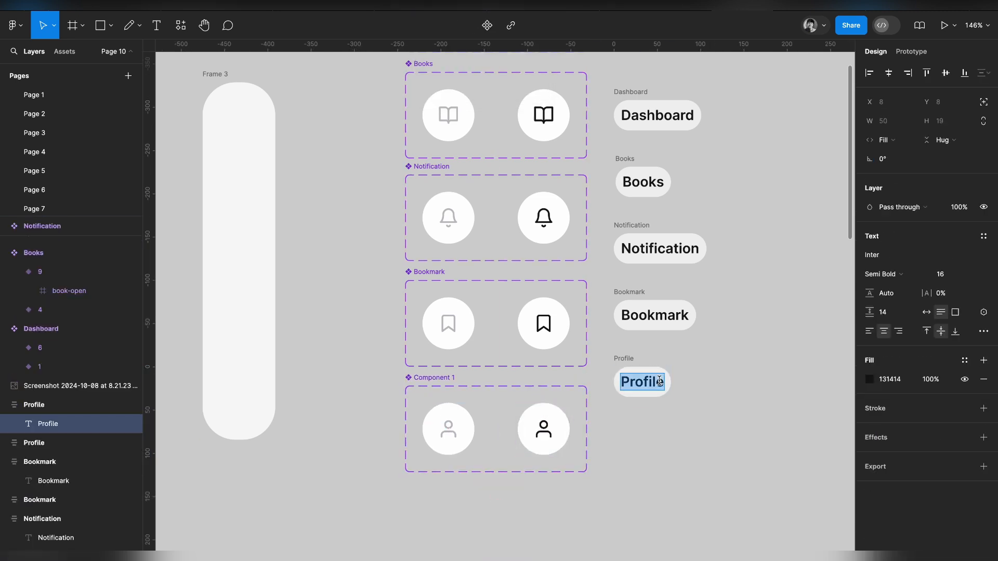
{"action": "double_click", "coordinate": [429, 378]}
{"action": "type", "text": "Profile"}
{"action": "left_click", "coordinate": [458, 521]}
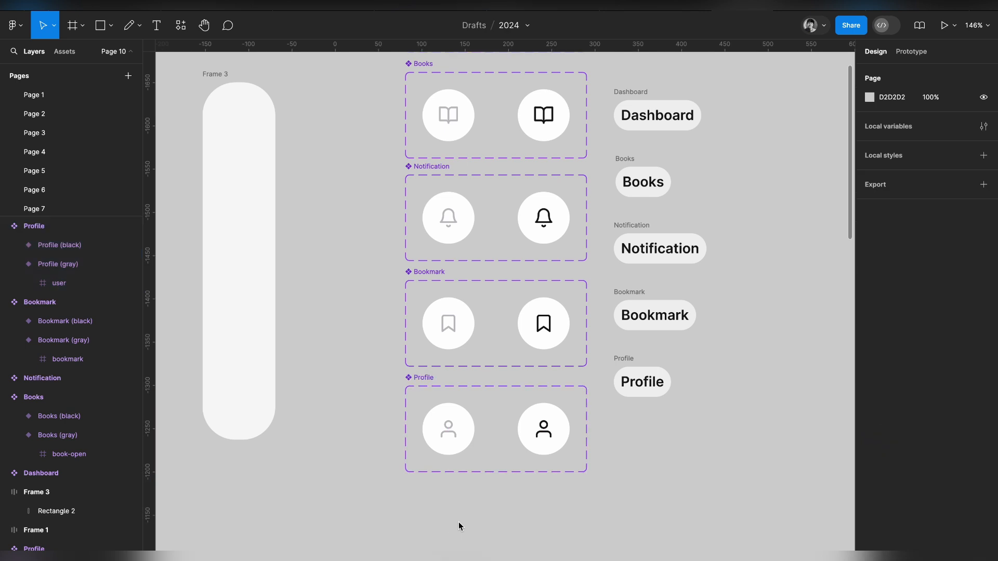
- Add a prototype interaction from the Dashboard (gray) variant to the Dashboard (black) variant
{"action": "key", "text": "shift+1"}
{"action": "scroll", "coordinate": [458, 522], "scroll_direction": "right", "scroll_amount": 2}
{"action": "scroll", "coordinate": [458, 522], "scroll_direction": "down", "scroll_amount": 1}
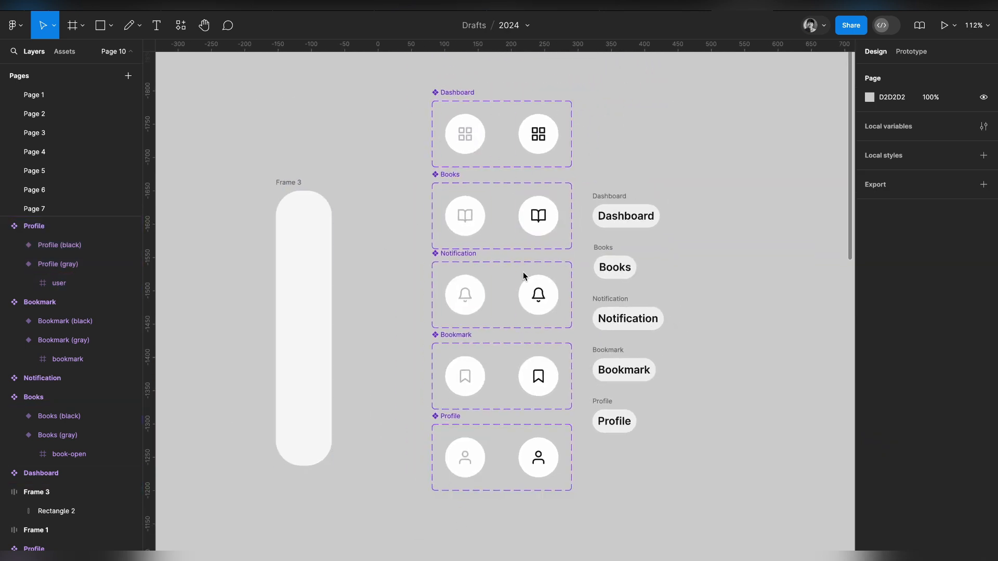
{"action": "left_click", "coordinate": [911, 52]}
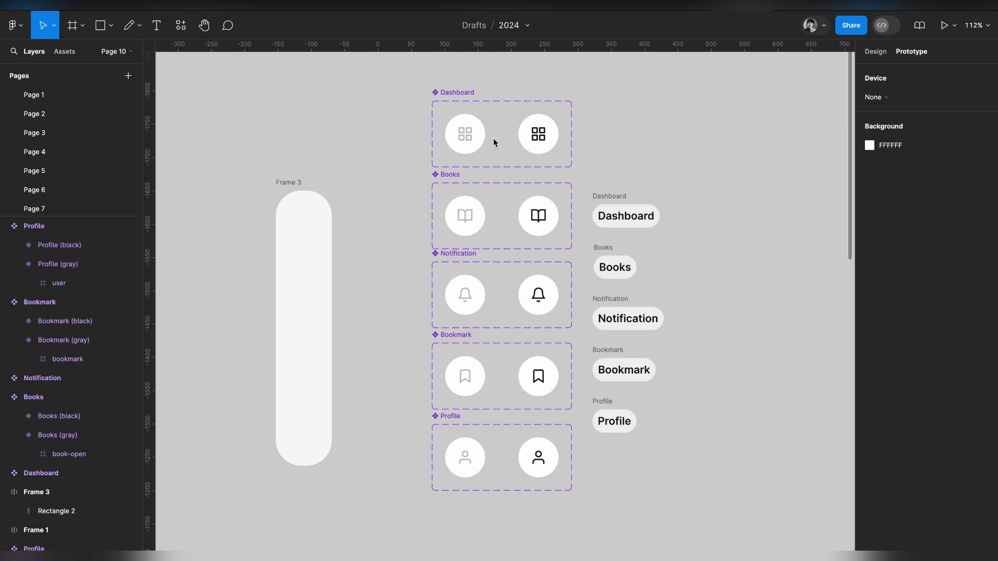
{"action": "scroll", "coordinate": [494, 139], "scroll_direction": "up", "scroll_amount": 5}
{"action": "left_click", "coordinate": [453, 149]}
{"action": "scroll", "coordinate": [452, 148], "scroll_direction": "up", "scroll_amount": 3}
{"action": "scroll", "coordinate": [452, 149], "scroll_direction": "right", "scroll_amount": 1}
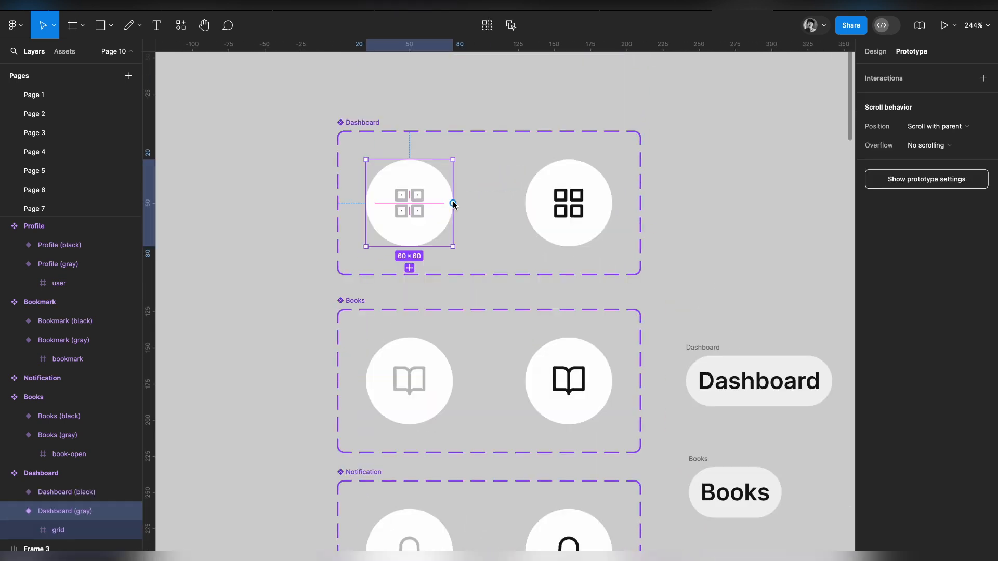
{"action": "left_click_drag", "start_coordinate": [452, 203], "coordinate": [546, 221]}
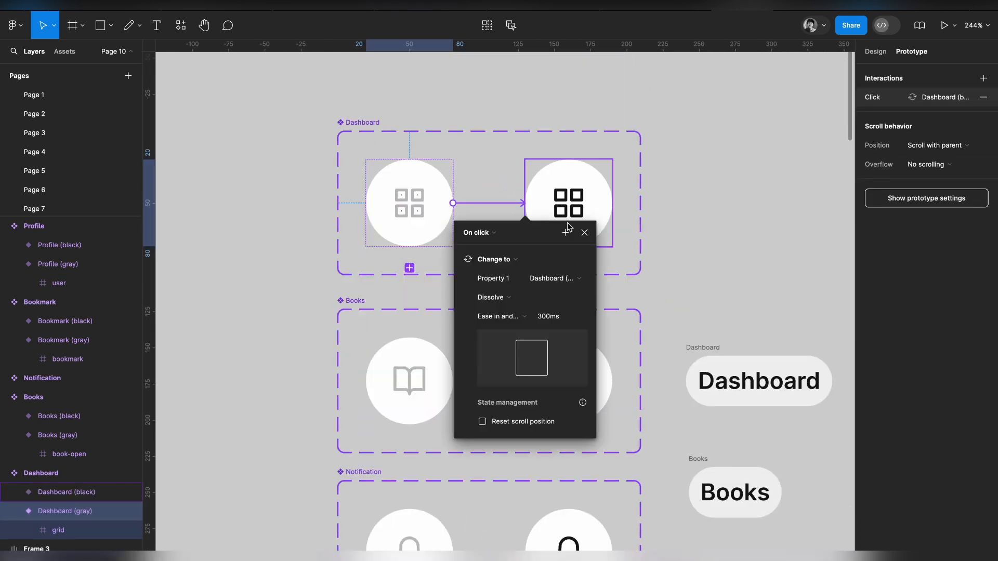
- Set the Dashboard interaction's trigger to While hovering with a Smart animate transition lasting 100 ms
{"action": "left_click", "coordinate": [479, 234]}
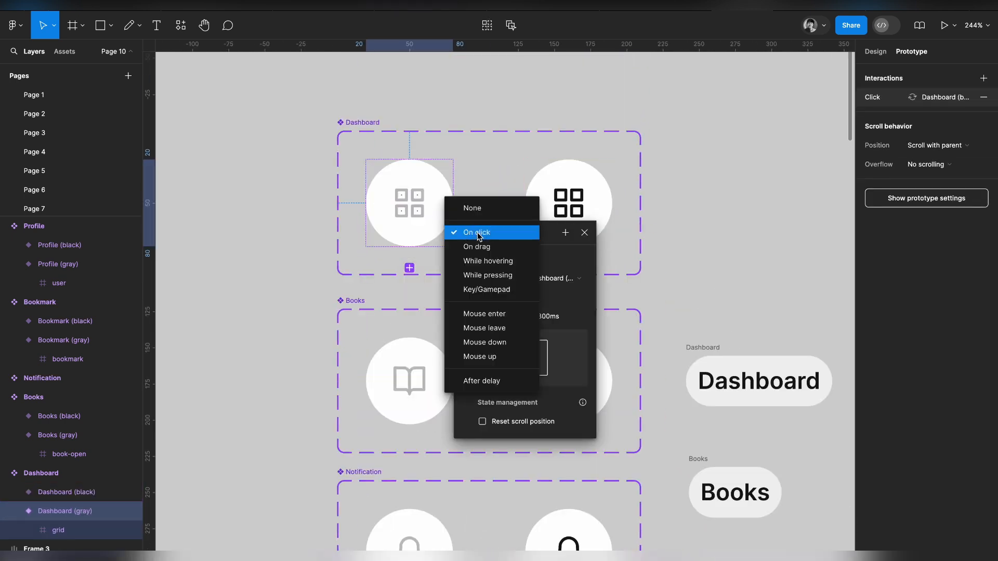
{"action": "left_click", "coordinate": [500, 259]}
{"action": "left_click", "coordinate": [503, 298]}
{"action": "left_click", "coordinate": [511, 310]}
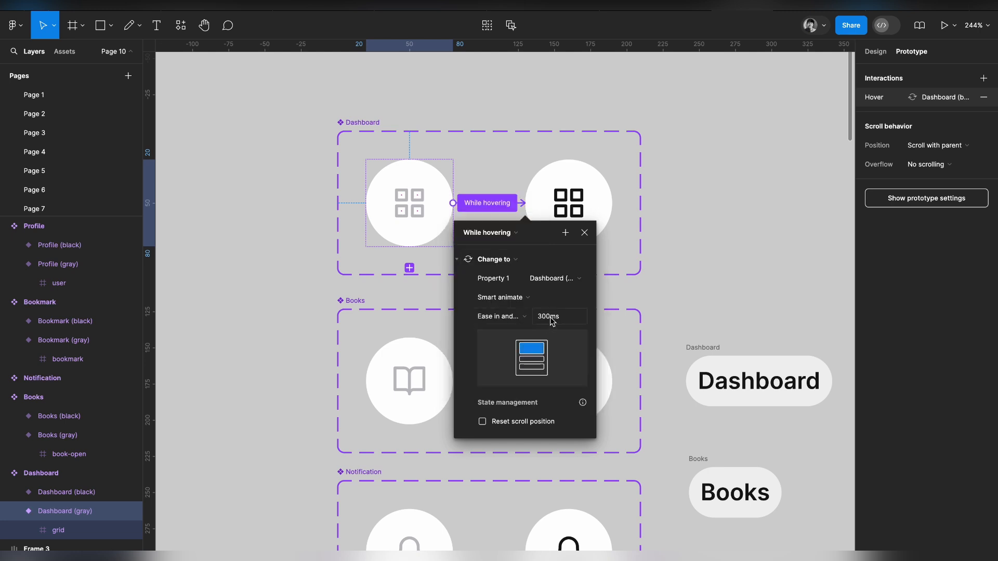
{"action": "left_click", "coordinate": [552, 321]}
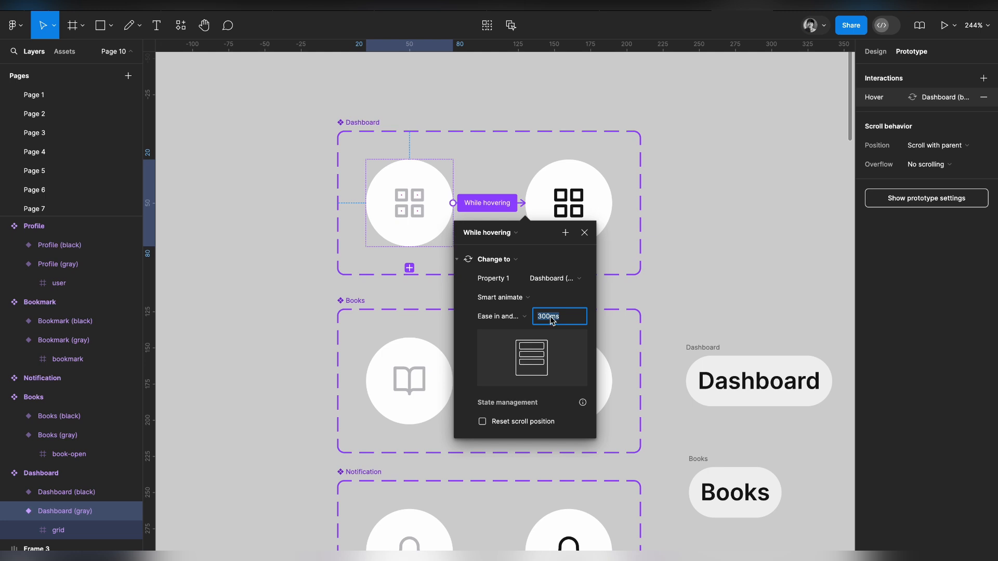
{"action": "type", "text": "100"}
{"action": "key", "text": "Return"}
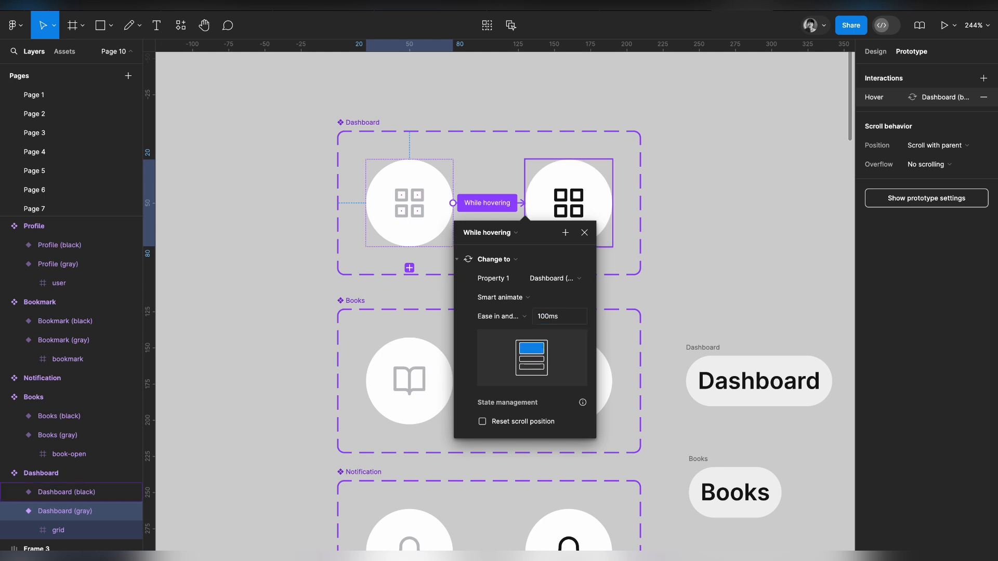
- Link the Books (gray) variant to Books (black) with a While hovering Change to interaction
{"action": "left_click", "coordinate": [668, 285]}
{"action": "scroll", "coordinate": [668, 283], "scroll_direction": "down", "scroll_amount": 3}
{"action": "left_click", "coordinate": [398, 321]}
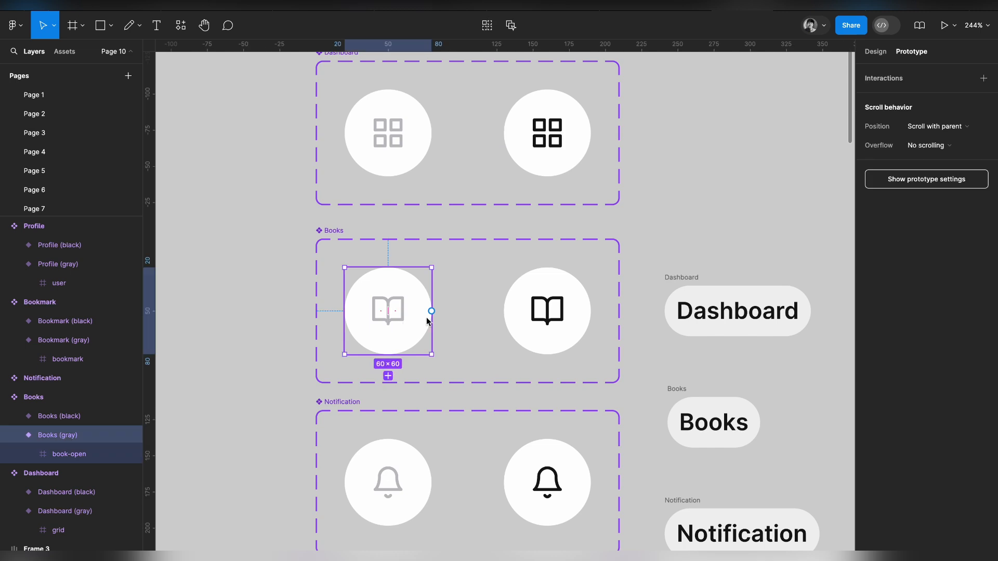
{"action": "left_click_drag", "start_coordinate": [432, 312], "coordinate": [521, 313]}
{"action": "left_click", "coordinate": [465, 342]}
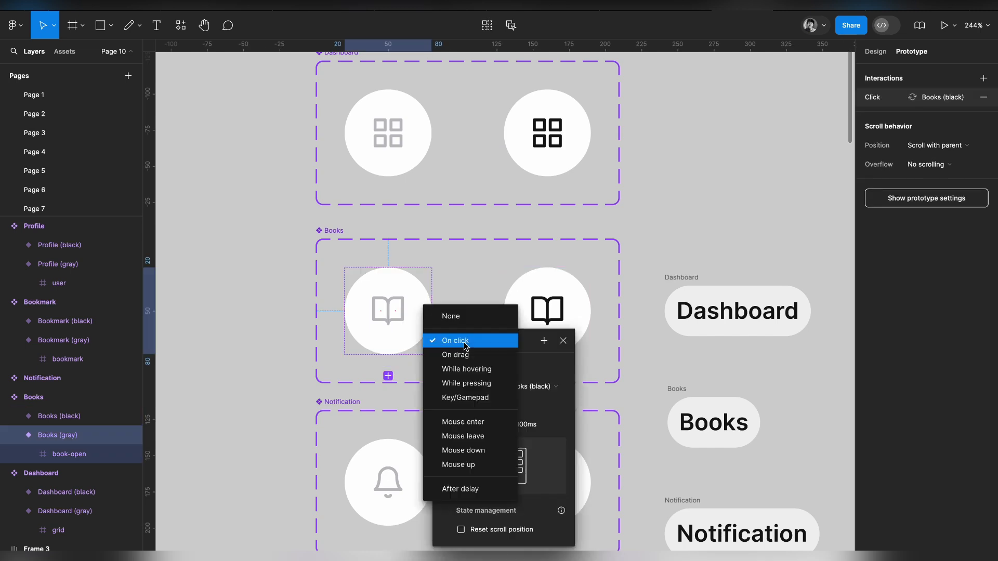
{"action": "left_click", "coordinate": [471, 369]}
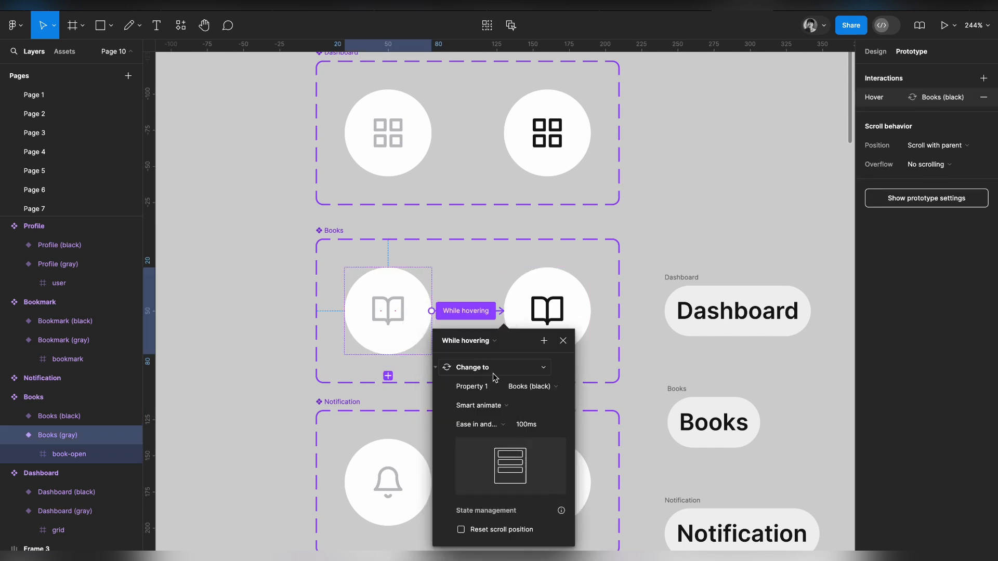
{"action": "left_click", "coordinate": [595, 390]}
- Link the Notification (gray) variant to Notification (black) with a While hovering interaction
{"action": "scroll", "coordinate": [593, 382], "scroll_direction": "down", "scroll_amount": 5}
{"action": "left_click", "coordinate": [392, 256]}
{"action": "left_click_drag", "start_coordinate": [414, 242], "coordinate": [525, 249]}
{"action": "left_click", "coordinate": [447, 269]}
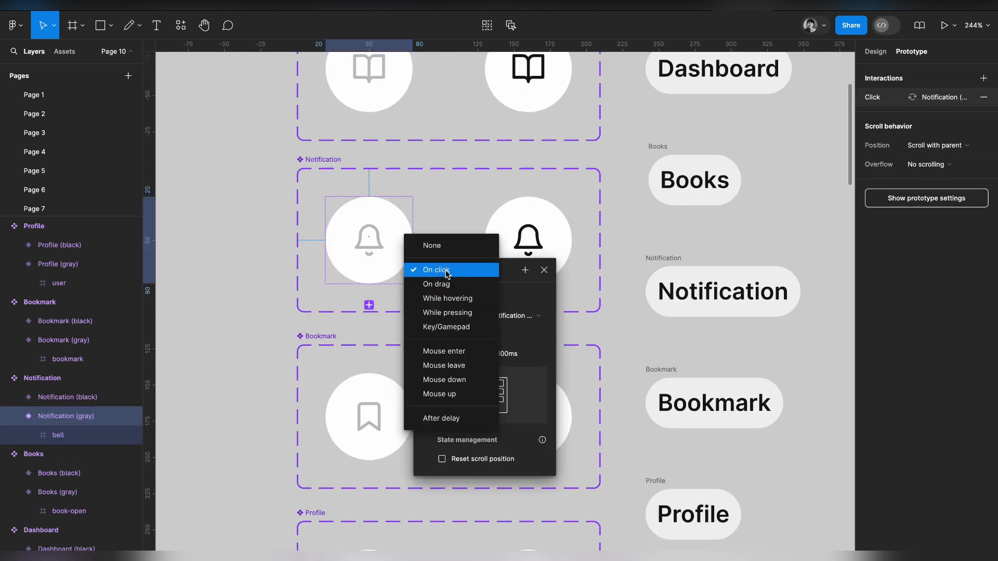
{"action": "left_click", "coordinate": [447, 298]}
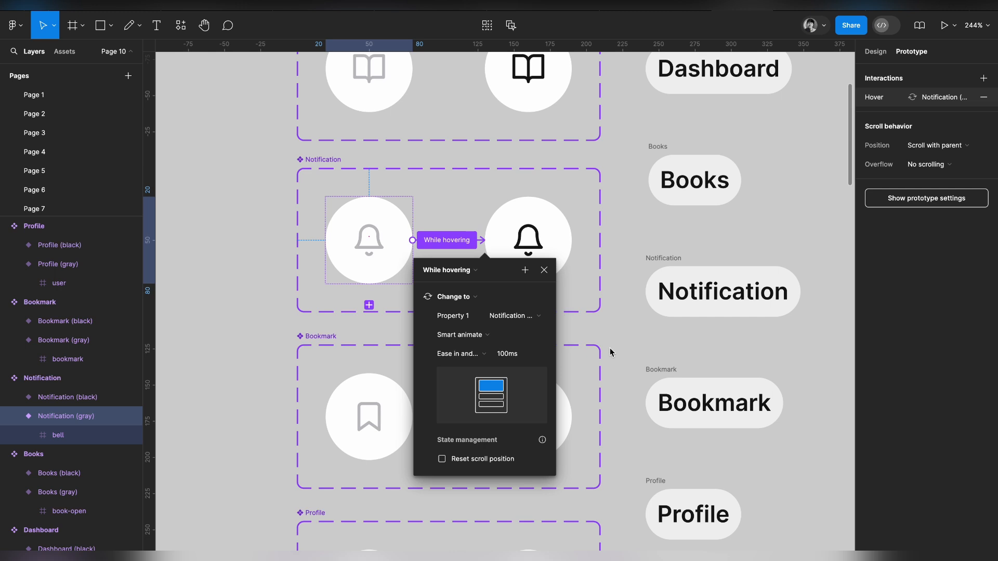
{"action": "scroll", "coordinate": [610, 352], "scroll_direction": "down", "scroll_amount": 5}
{"action": "left_click", "coordinate": [630, 349]}
- Link the Bookmark (gray) variant to Bookmark (black) with a While hovering interaction
{"action": "left_click", "coordinate": [367, 266]}
{"action": "left_click_drag", "start_coordinate": [424, 259], "coordinate": [540, 260]}
{"action": "left_click", "coordinate": [447, 288]}
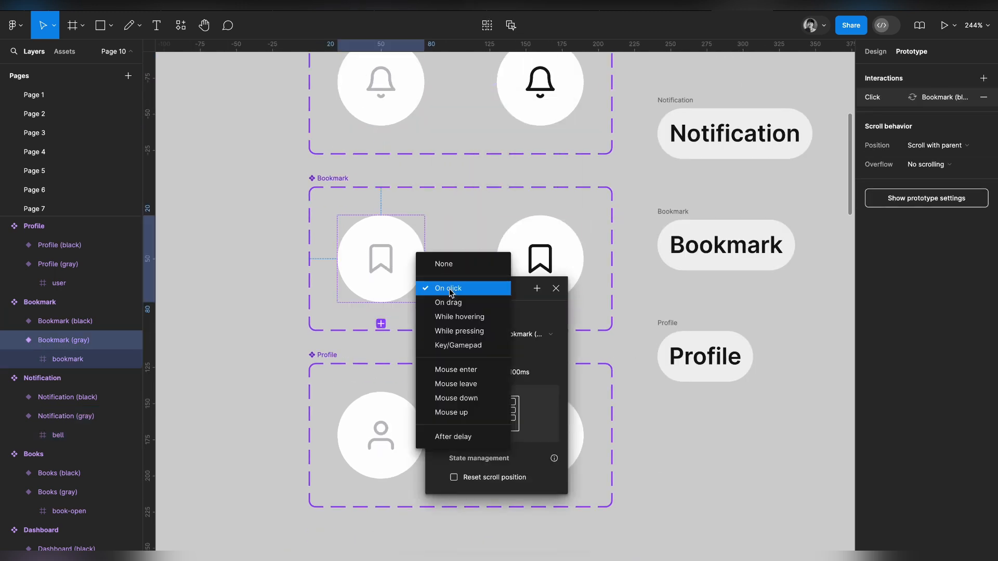
{"action": "left_click", "coordinate": [459, 317]}
{"action": "left_click", "coordinate": [606, 371]}
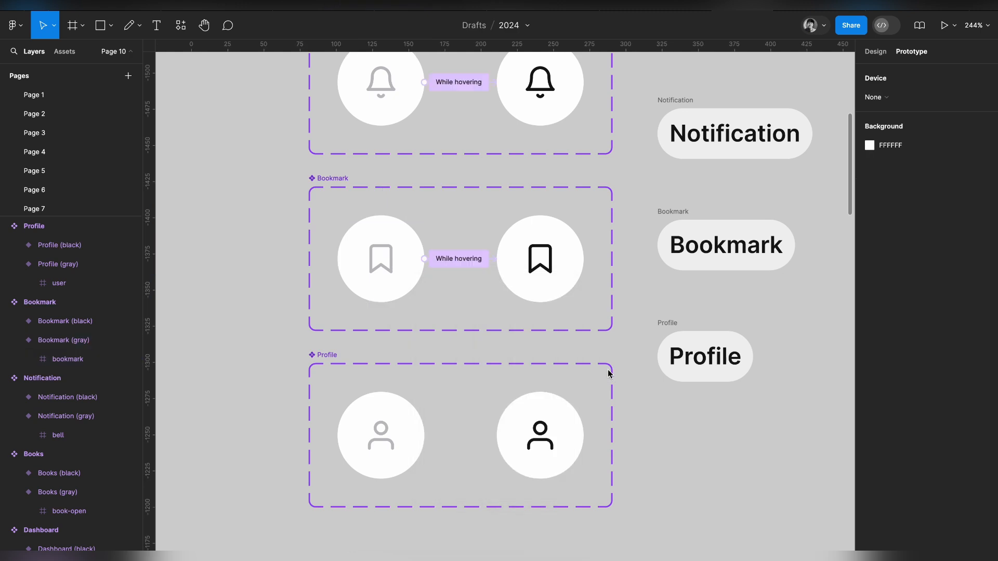
- Link the Profile (gray) variant to Profile (black) with a While hovering interaction
{"action": "left_click", "coordinate": [401, 431]}
{"action": "left_click_drag", "start_coordinate": [424, 435], "coordinate": [514, 443]}
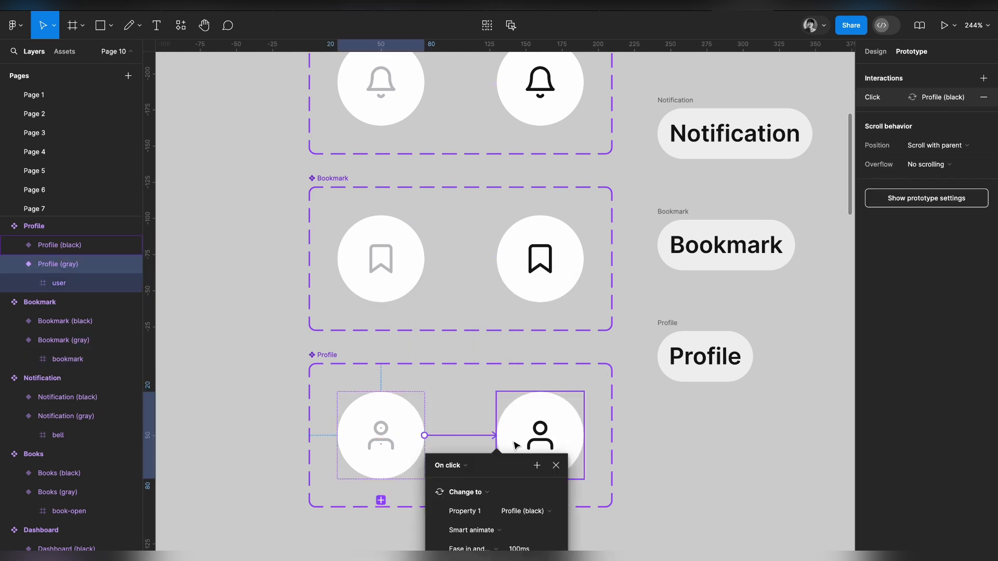
{"action": "left_click", "coordinate": [450, 465]}
{"action": "left_click", "coordinate": [477, 499]}
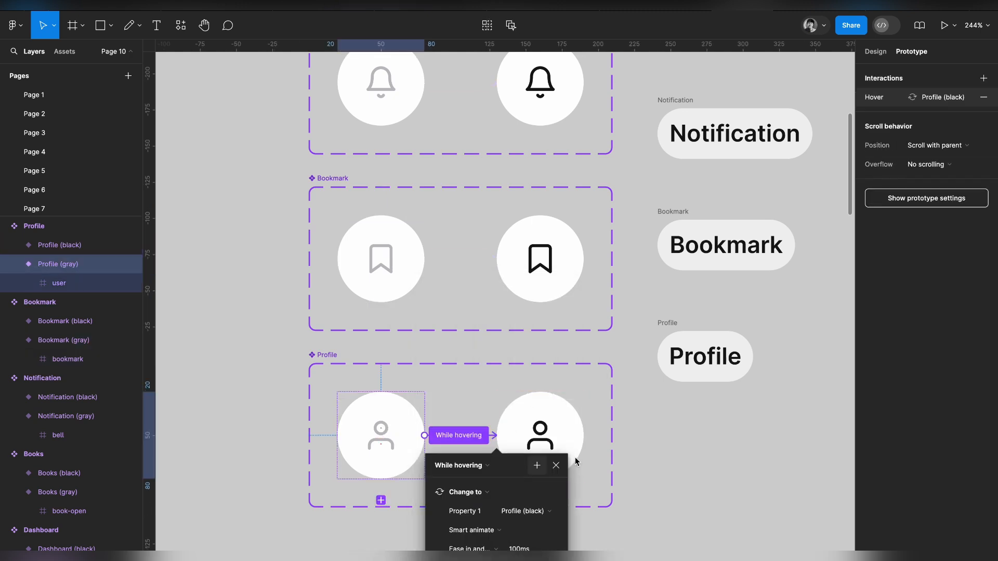
{"action": "left_click", "coordinate": [660, 459]}
- Move the Dashboard, Books, Notification, Bookmark and Profile text labels so each sits beside its matching component set
{"action": "scroll", "coordinate": [660, 459], "scroll_direction": "up", "scroll_amount": 5}
{"action": "scroll", "coordinate": [660, 459], "scroll_direction": "down", "scroll_amount": 3}
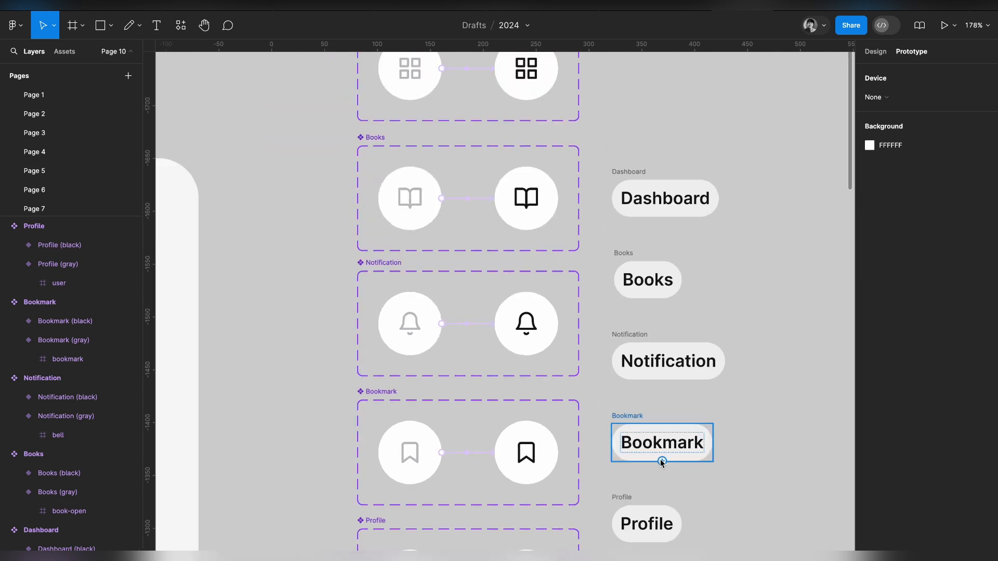
{"action": "scroll", "coordinate": [660, 459], "scroll_direction": "up", "scroll_amount": 2}
{"action": "scroll", "coordinate": [597, 182], "scroll_direction": "up", "scroll_amount": 1}
{"action": "left_click_drag", "start_coordinate": [553, 291], "coordinate": [554, 168]}
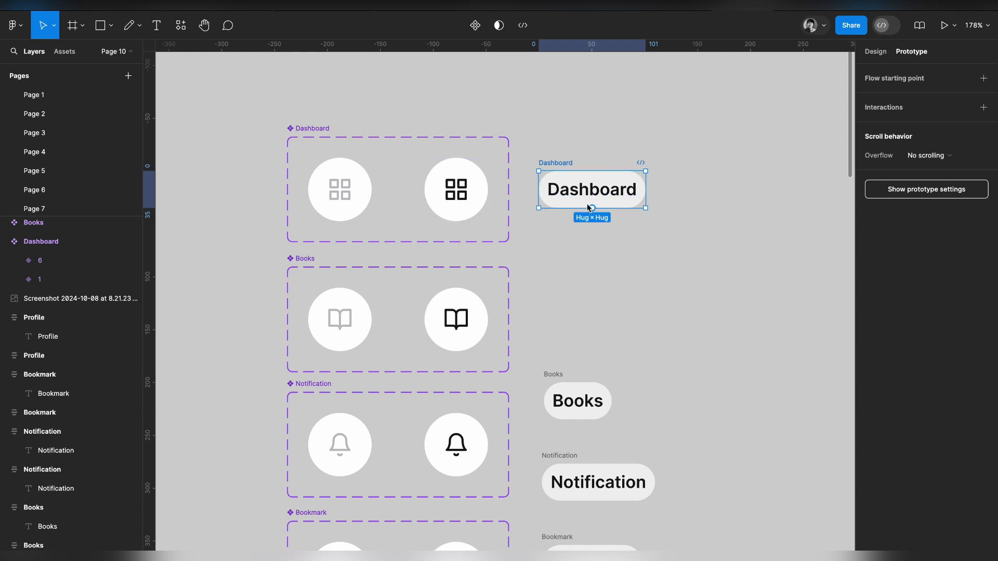
{"action": "left_click_drag", "start_coordinate": [562, 383], "coordinate": [555, 264]}
{"action": "scroll", "coordinate": [557, 291], "scroll_direction": "down", "scroll_amount": 5}
{"action": "scroll", "coordinate": [555, 263], "scroll_direction": "down", "scroll_amount": 5}
{"action": "left_click_drag", "start_coordinate": [532, 319], "coordinate": [529, 375]}
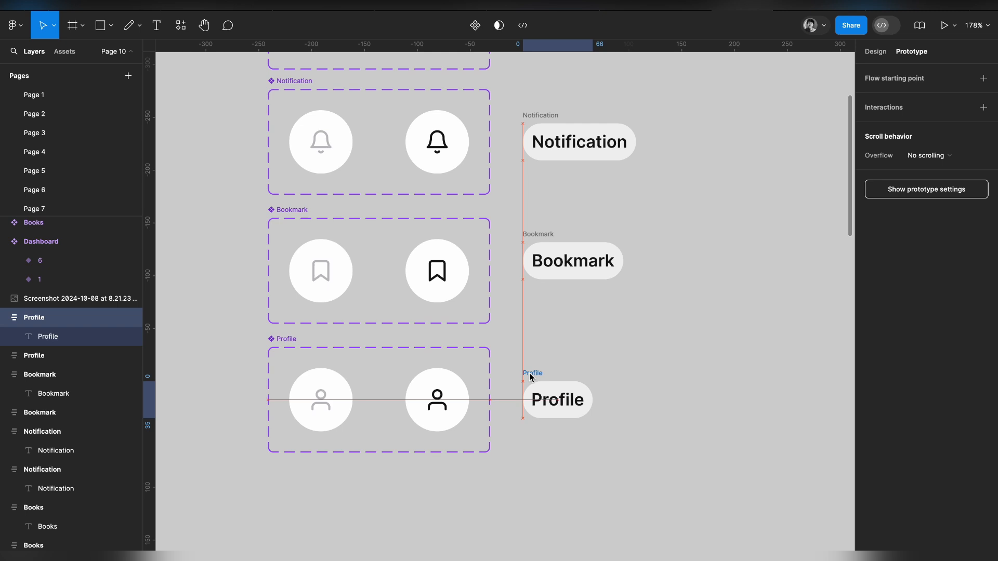
{"action": "left_click", "coordinate": [646, 358]}
- Add a prototype connection from the Dashboard (black) variant to the Dashboard text label
{"action": "scroll", "coordinate": [646, 355], "scroll_direction": "up", "scroll_amount": 10}
{"action": "scroll", "coordinate": [572, 276], "scroll_direction": "up", "scroll_amount": 5}
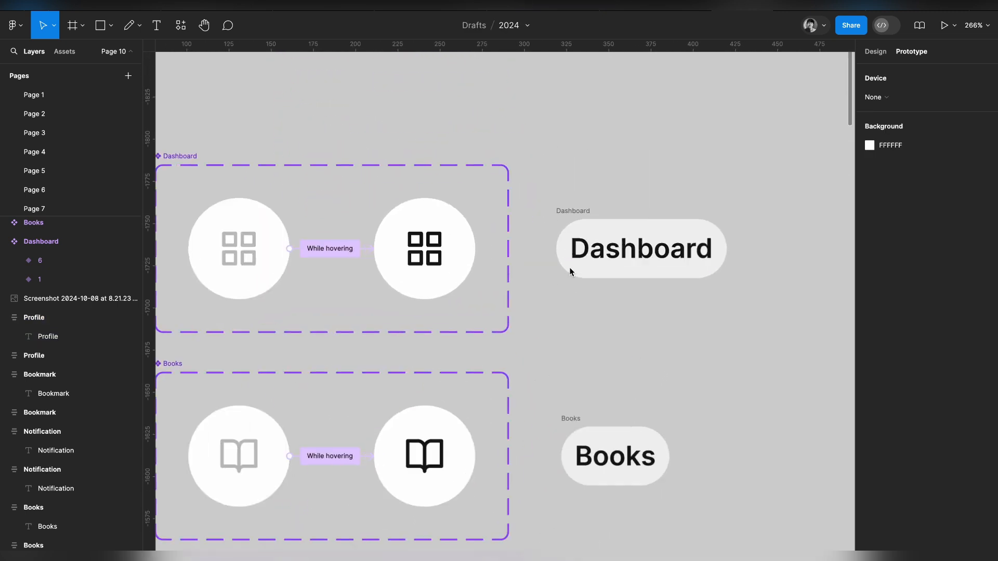
{"action": "scroll", "coordinate": [569, 267], "scroll_direction": "up", "scroll_amount": 2}
{"action": "left_click", "coordinate": [415, 210]}
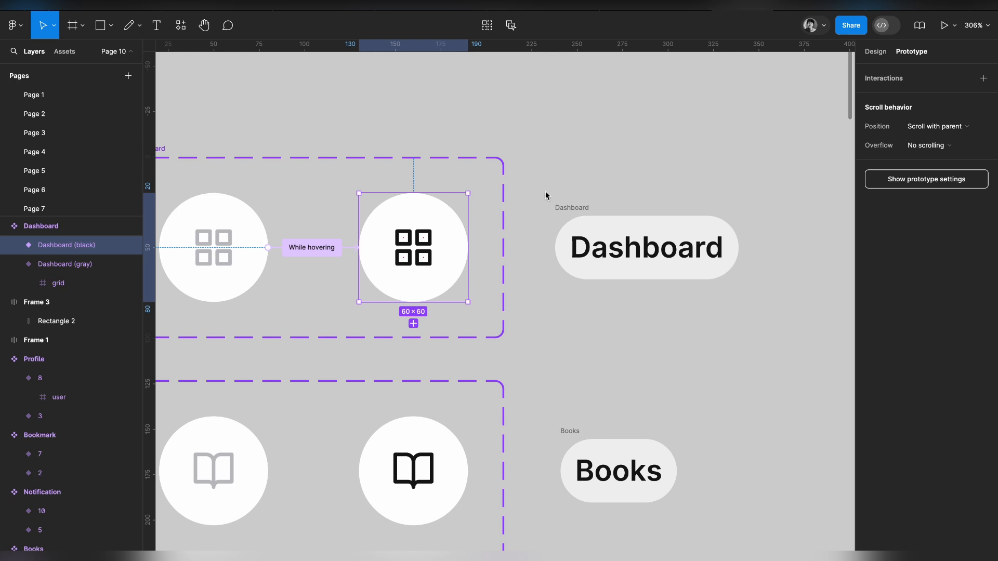
{"action": "mouse_move", "coordinate": [467, 255]}
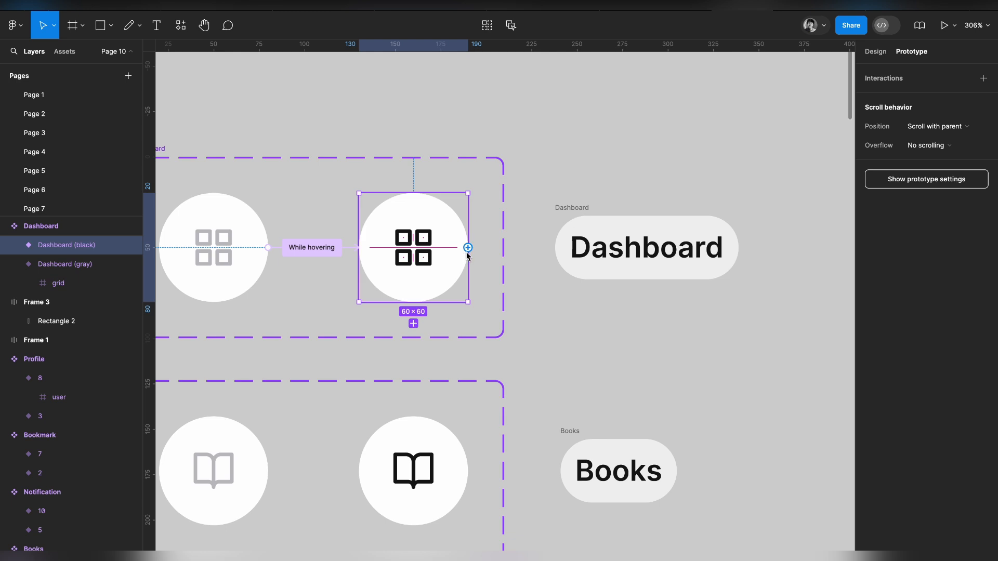
{"action": "left_click_drag", "start_coordinate": [466, 254], "coordinate": [569, 265]}
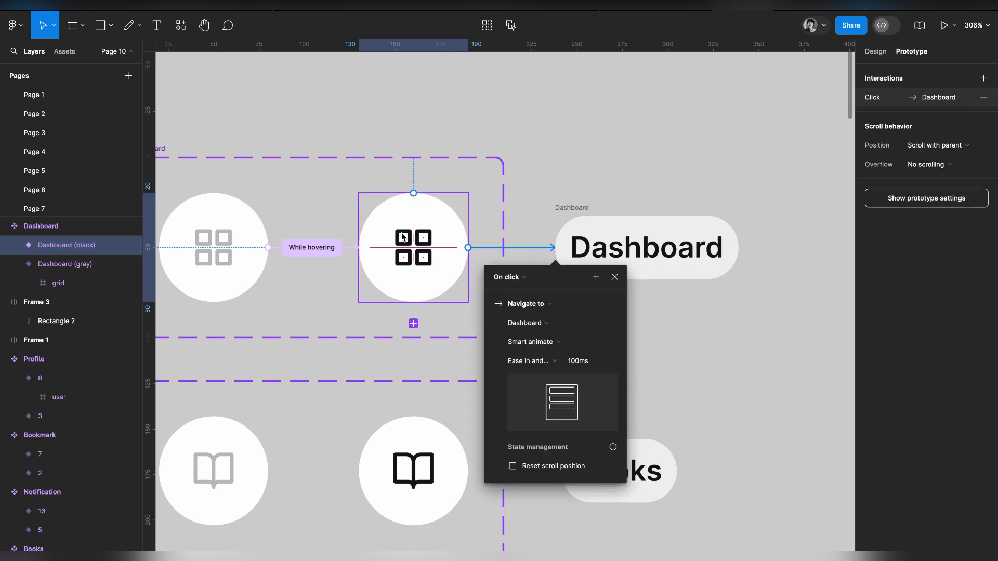
{"action": "scroll", "coordinate": [404, 234], "scroll_direction": "down", "scroll_amount": 2}
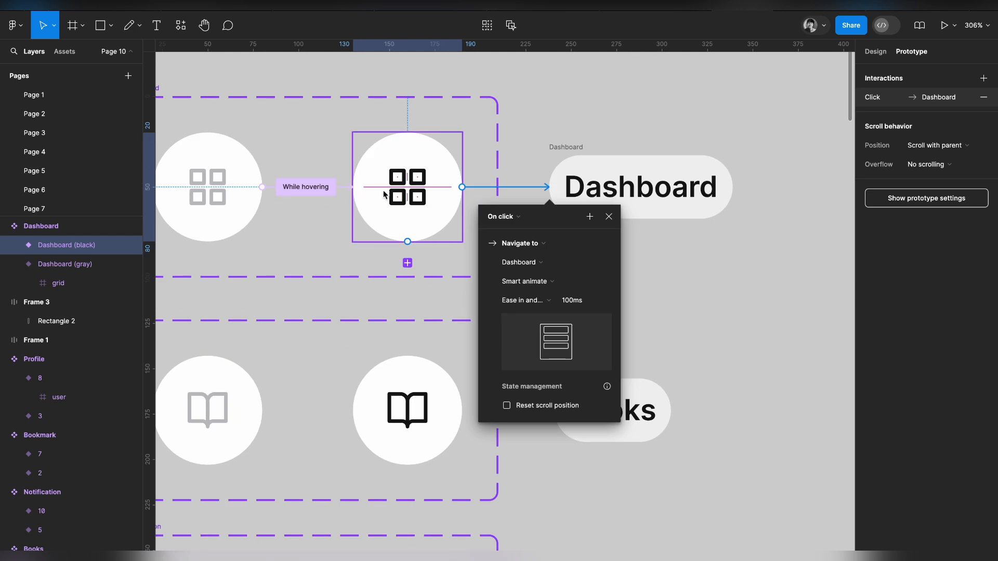
- Set the Dashboard label interaction's trigger to While hovering and its action to Open overlay
{"action": "left_click", "coordinate": [520, 217]}
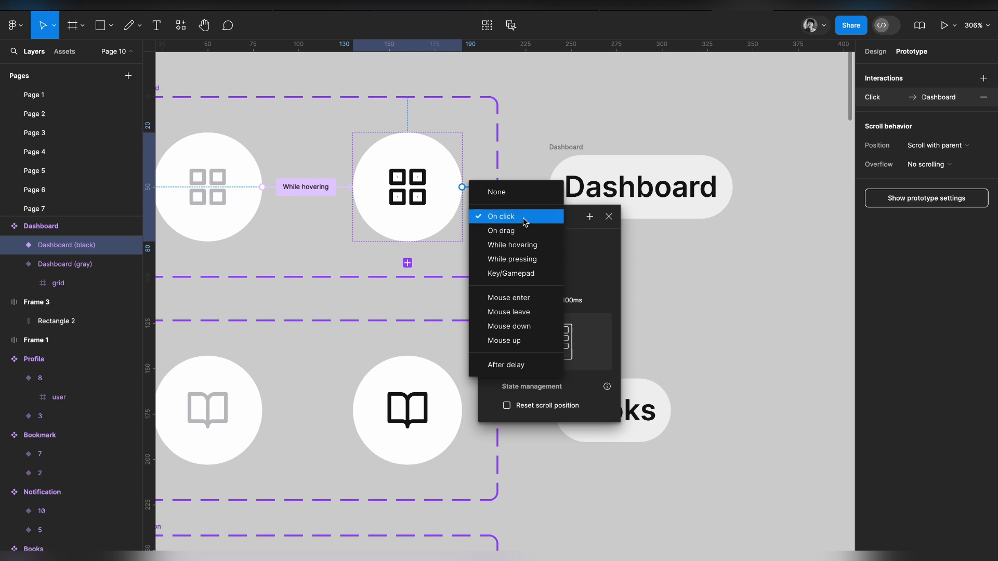
{"action": "left_click", "coordinate": [531, 248]}
{"action": "left_click", "coordinate": [531, 248]}
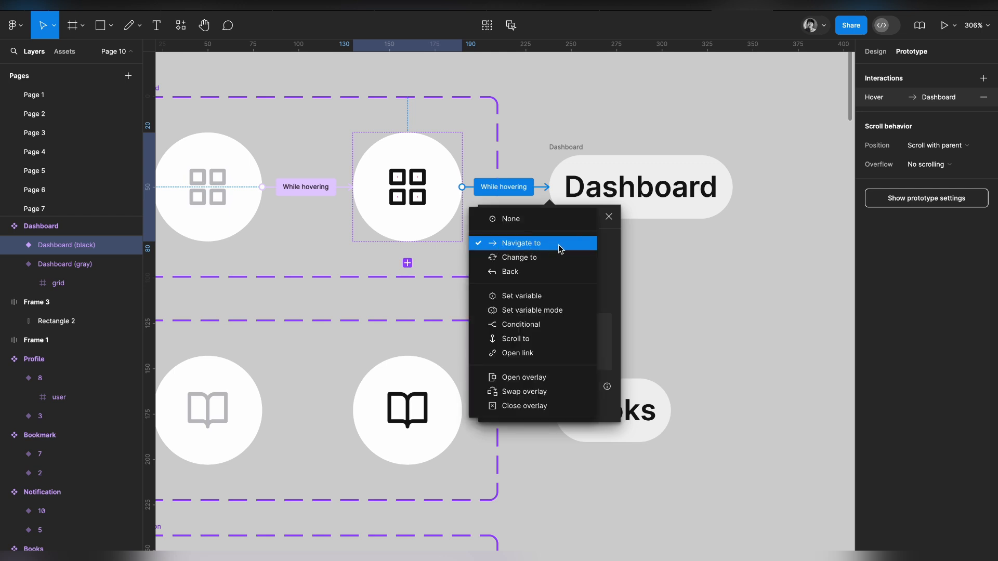
{"action": "left_click", "coordinate": [524, 377]}
- Place the Dashboard overlay just to the right of the black icon, keeping its position setting on Manual
{"action": "left_click_drag", "start_coordinate": [400, 176], "coordinate": [520, 193]}
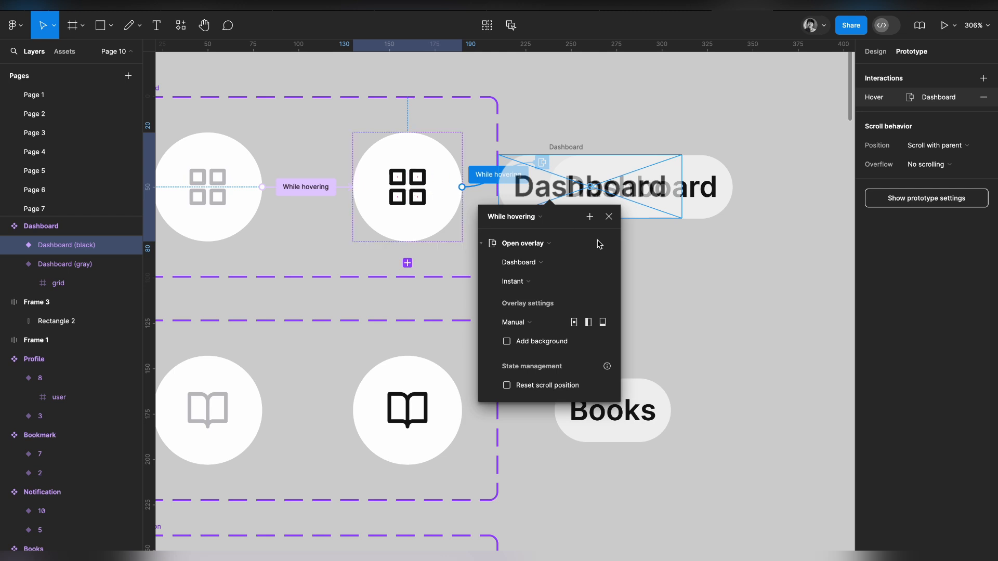
{"action": "left_click", "coordinate": [513, 325]}
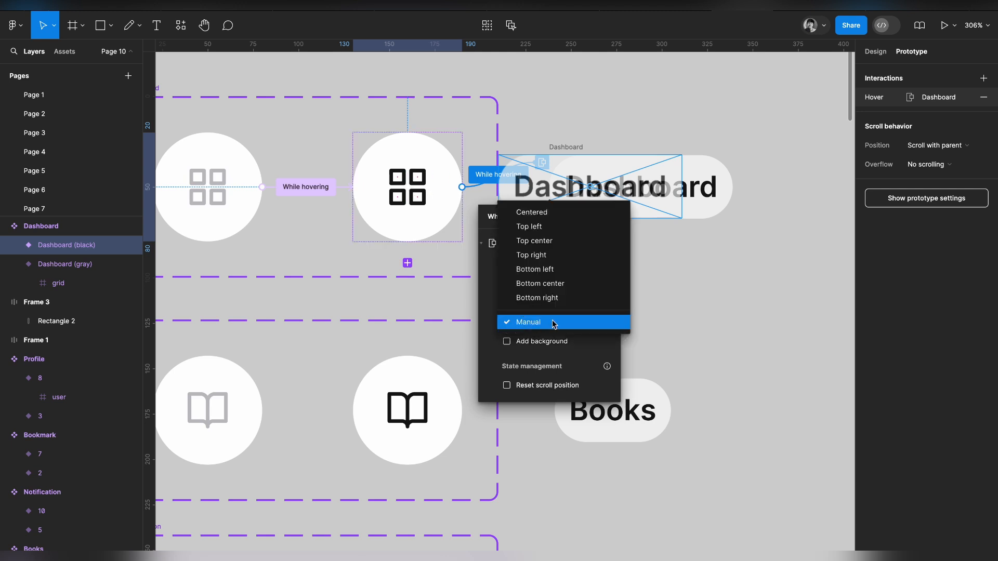
{"action": "left_click", "coordinate": [666, 310]}
{"action": "left_click", "coordinate": [675, 304]}
- Connect the Books (black) variant to the Books text label with a While hovering trigger
{"action": "scroll", "coordinate": [678, 308], "scroll_direction": "down", "scroll_amount": 1}
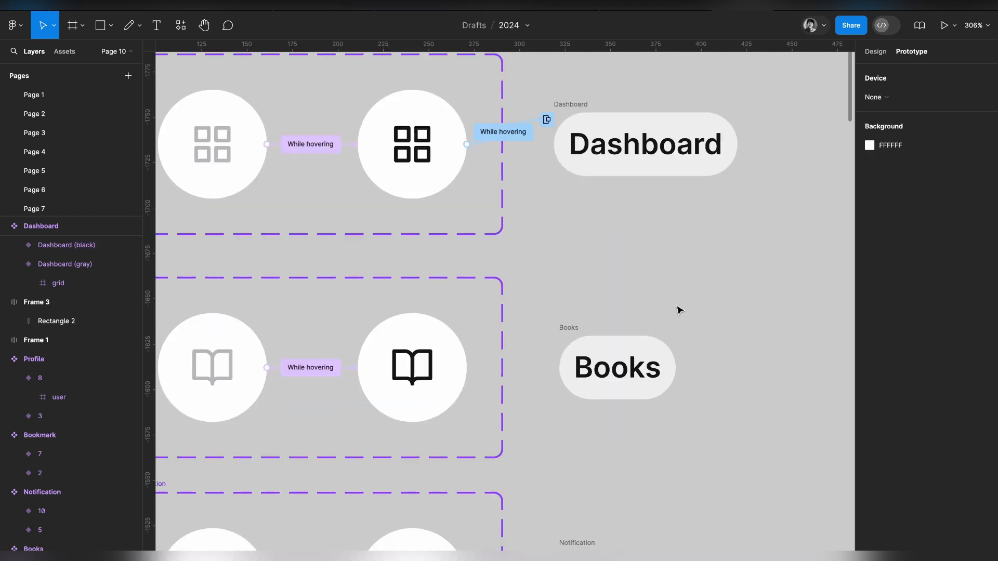
{"action": "scroll", "coordinate": [590, 238], "scroll_direction": "down", "scroll_amount": 3}
{"action": "scroll", "coordinate": [586, 240], "scroll_direction": "down", "scroll_amount": 3}
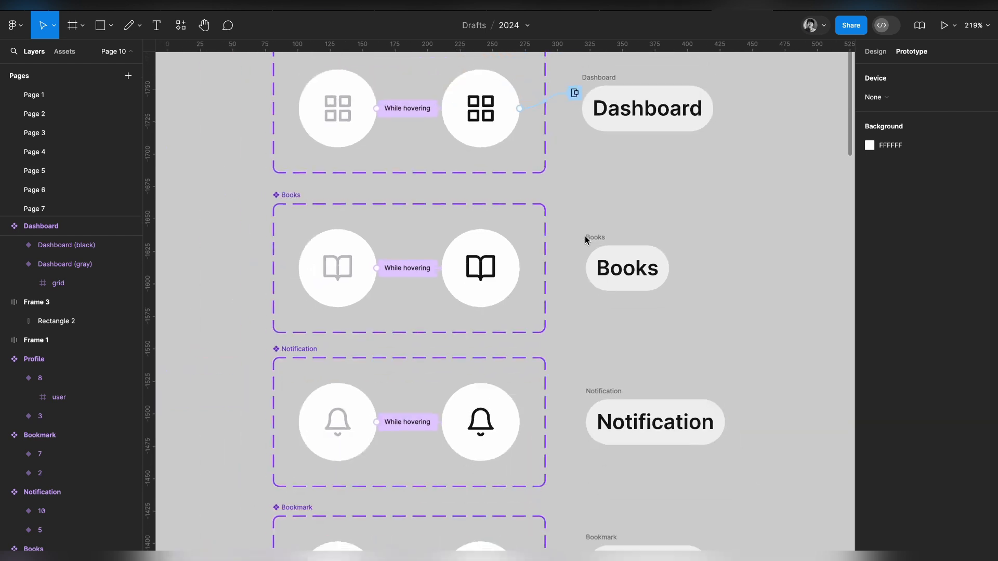
{"action": "left_click", "coordinate": [517, 264]}
{"action": "left_click_drag", "start_coordinate": [519, 268], "coordinate": [591, 271]}
{"action": "left_click", "coordinate": [535, 297]}
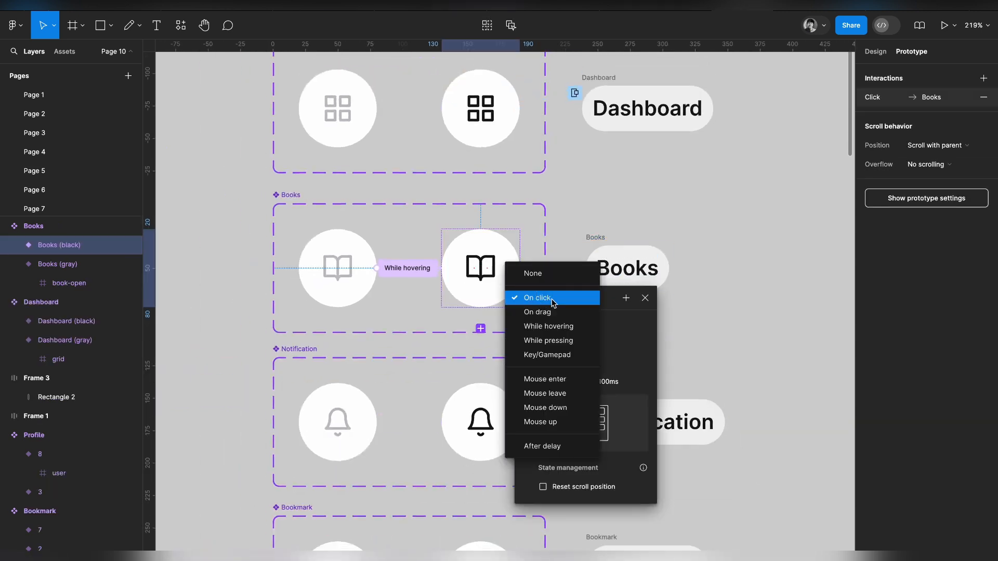
{"action": "left_click", "coordinate": [560, 326]}
- Change the Books label interaction's action to Open overlay and place the overlay just to the right of the black book icon
{"action": "left_click", "coordinate": [565, 345]}
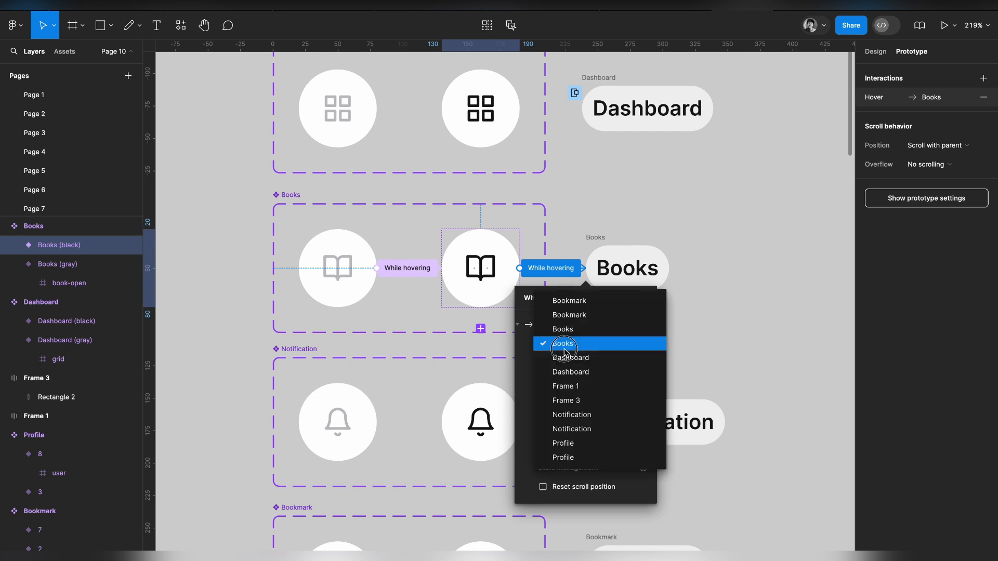
{"action": "left_click", "coordinate": [523, 365]}
{"action": "left_click", "coordinate": [546, 365]}
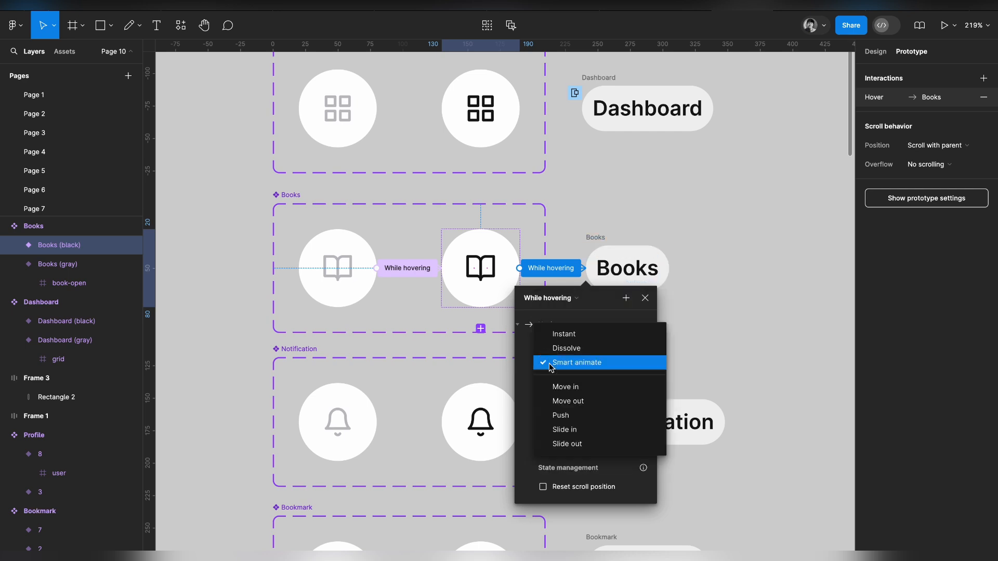
{"action": "left_click", "coordinate": [524, 385]}
{"action": "left_click", "coordinate": [531, 325]}
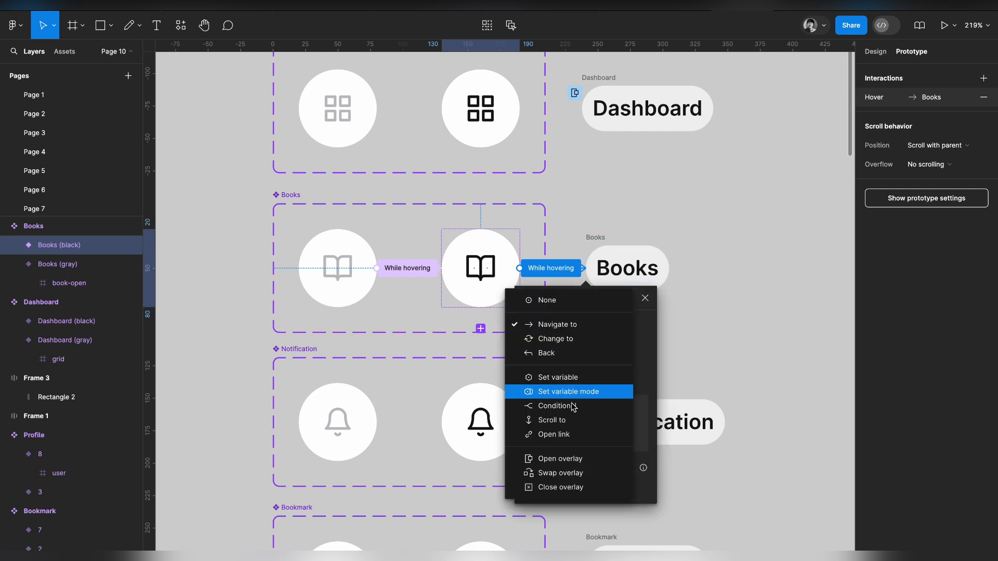
{"action": "left_click", "coordinate": [561, 459]}
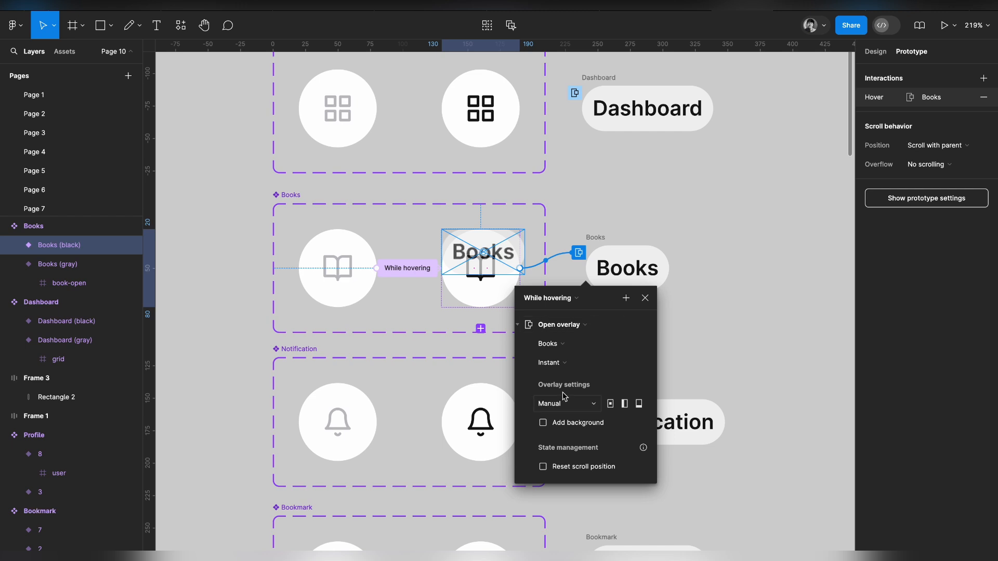
{"action": "left_click_drag", "start_coordinate": [472, 263], "coordinate": [575, 279]}
{"action": "left_click", "coordinate": [700, 223]}
- Connect the Notification (black) variant to the Notification text label with a While hovering trigger
{"action": "scroll", "coordinate": [701, 222], "scroll_direction": "down", "scroll_amount": 5}
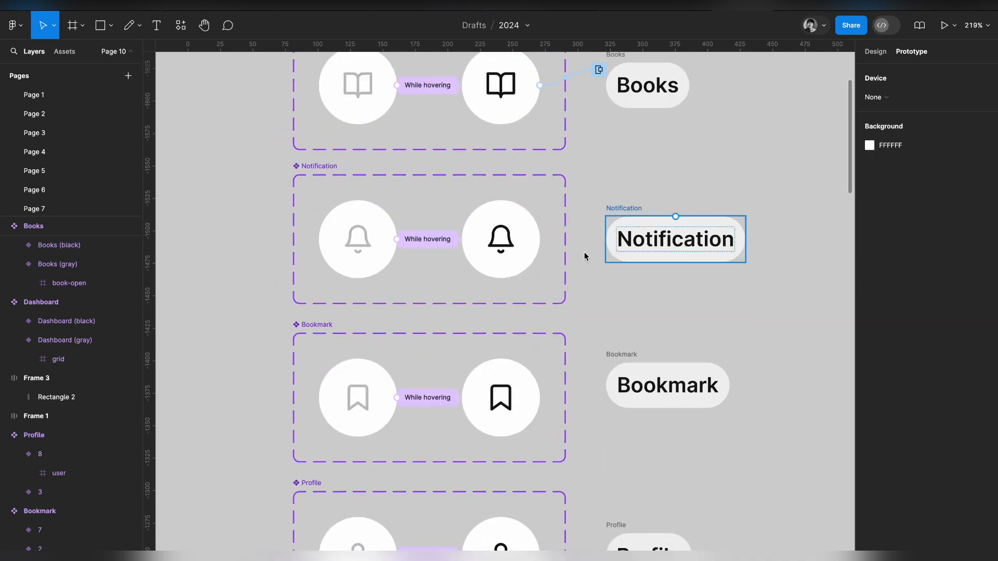
{"action": "left_click", "coordinate": [537, 252]}
{"action": "left_click_drag", "start_coordinate": [540, 240], "coordinate": [626, 249]}
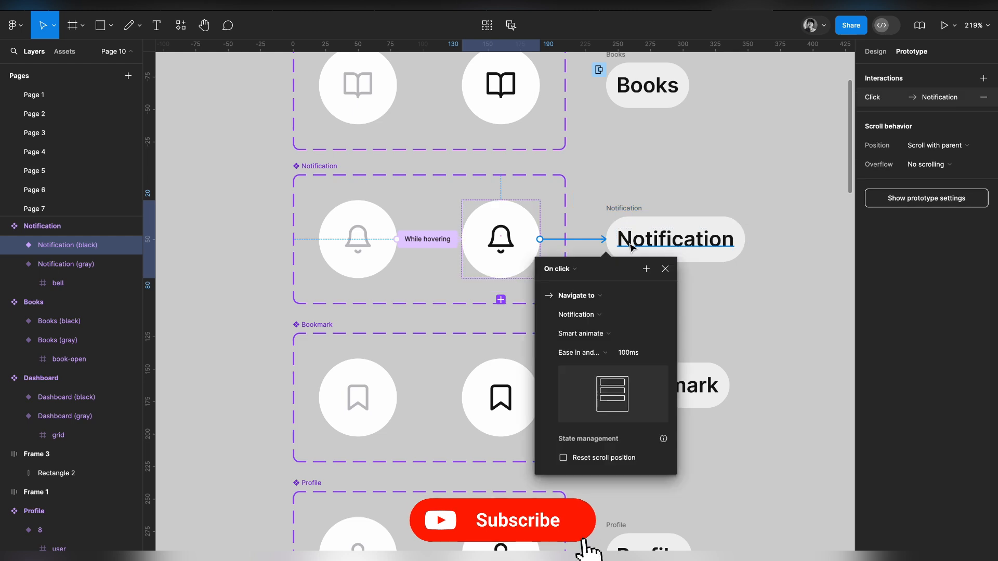
{"action": "left_click", "coordinate": [565, 269]}
{"action": "left_click", "coordinate": [576, 297]}
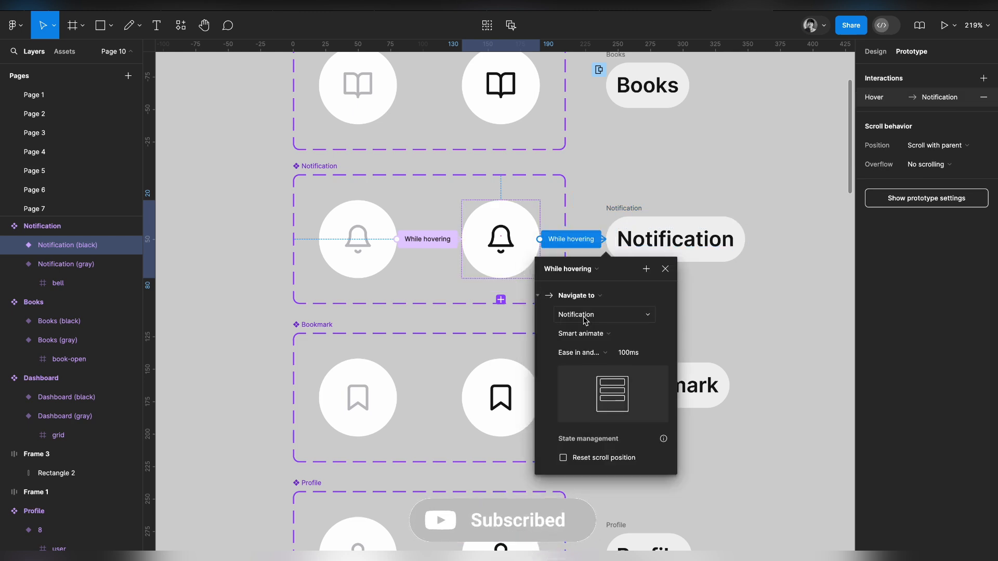
- Change the Notification label interaction's action to Open overlay and place the overlay just to the right of the black bell icon
{"action": "left_click", "coordinate": [582, 297]}
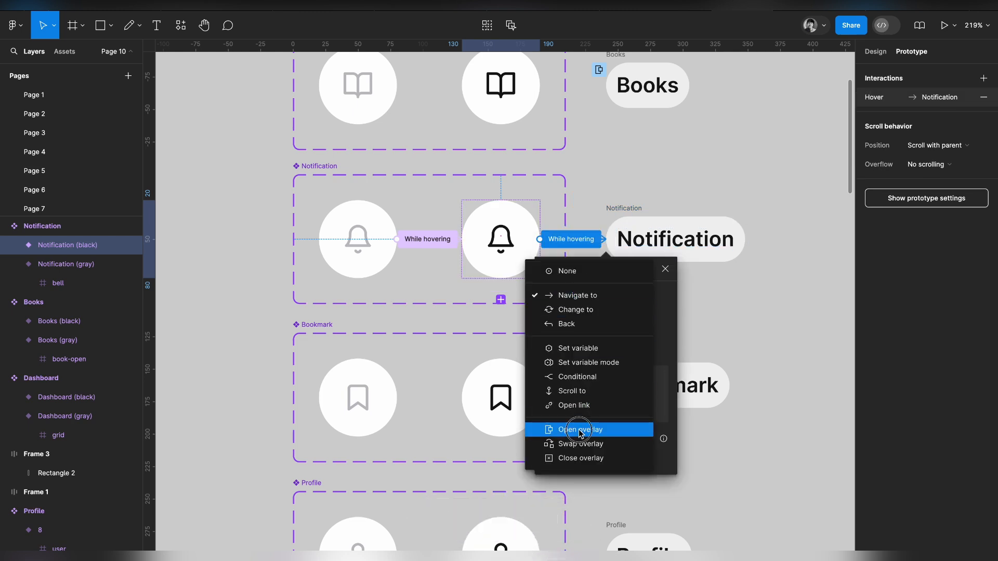
{"action": "left_click", "coordinate": [580, 429]}
{"action": "left_click_drag", "start_coordinate": [504, 231], "coordinate": [597, 244]}
{"action": "left_click", "coordinate": [687, 171]}
- Connect the Bookmark (black) variant to the Bookmark text label with a While hovering trigger
{"action": "scroll", "coordinate": [687, 172], "scroll_direction": "down", "scroll_amount": 2}
{"action": "scroll", "coordinate": [579, 282], "scroll_direction": "down", "scroll_amount": 2}
{"action": "left_click", "coordinate": [501, 282]}
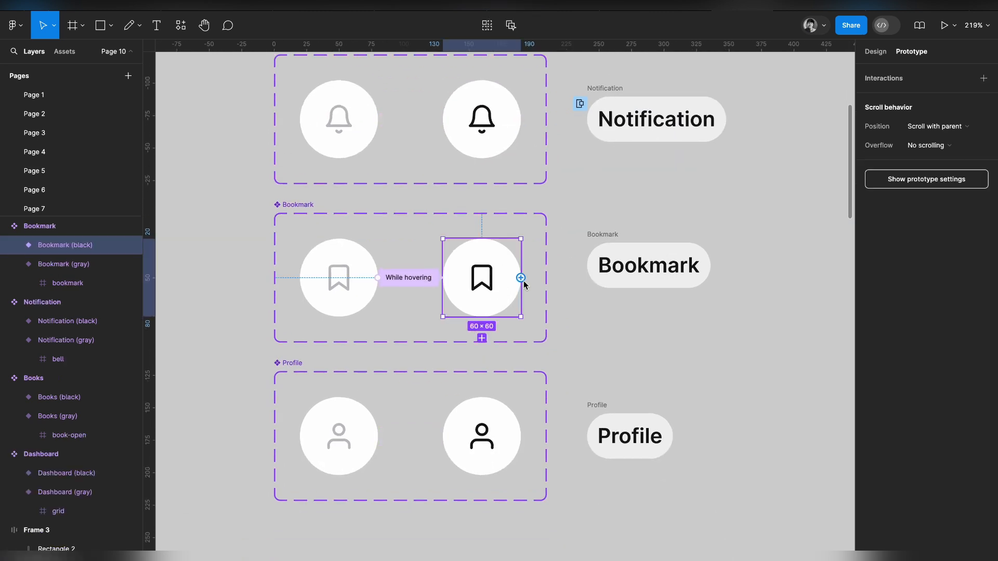
{"action": "left_click_drag", "start_coordinate": [520, 278], "coordinate": [598, 279]}
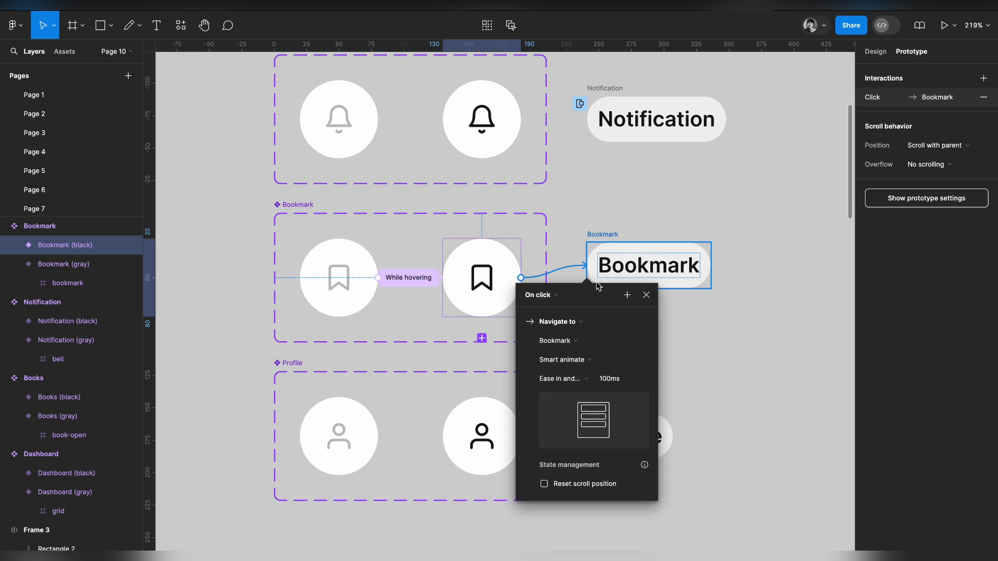
{"action": "left_click", "coordinate": [538, 294]}
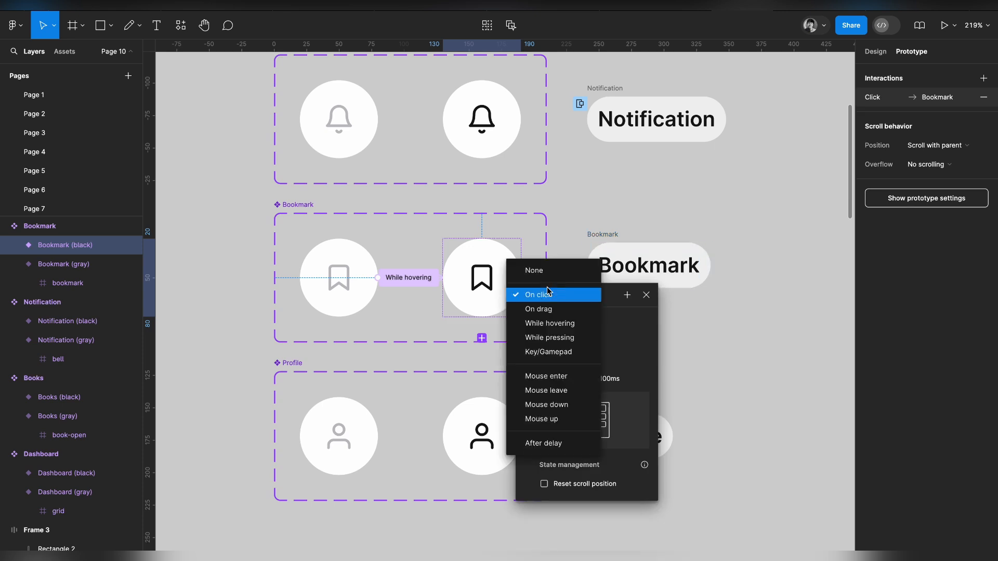
{"action": "left_click", "coordinate": [563, 323]}
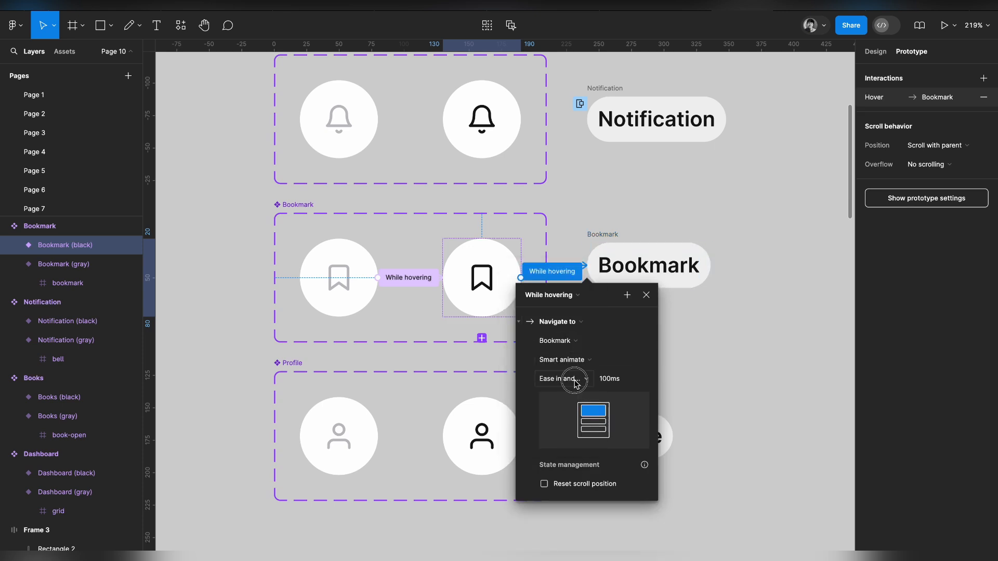
- Change the Bookmark label interaction's action to Open overlay and place the overlay just to the right of the black bookmark icon
{"action": "left_click", "coordinate": [575, 383]}
{"action": "left_click", "coordinate": [563, 378]}
{"action": "left_click", "coordinate": [566, 323]}
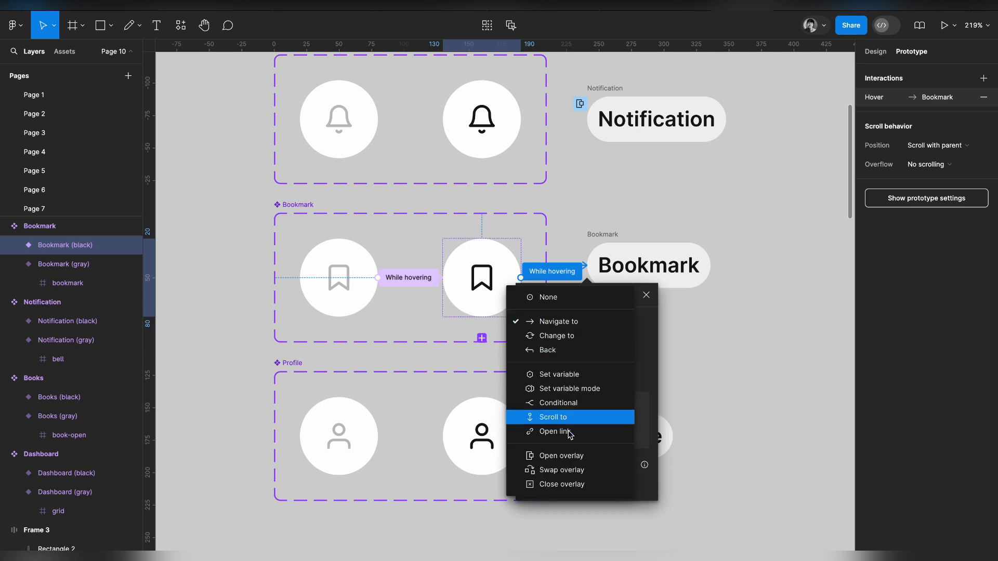
{"action": "left_click", "coordinate": [567, 455]}
{"action": "left_click_drag", "start_coordinate": [466, 261], "coordinate": [570, 276]}
{"action": "left_click", "coordinate": [692, 222]}
- Connect the Profile (black) variant to the Profile text label with a While hovering trigger
{"action": "scroll", "coordinate": [694, 224], "scroll_direction": "down", "scroll_amount": 3}
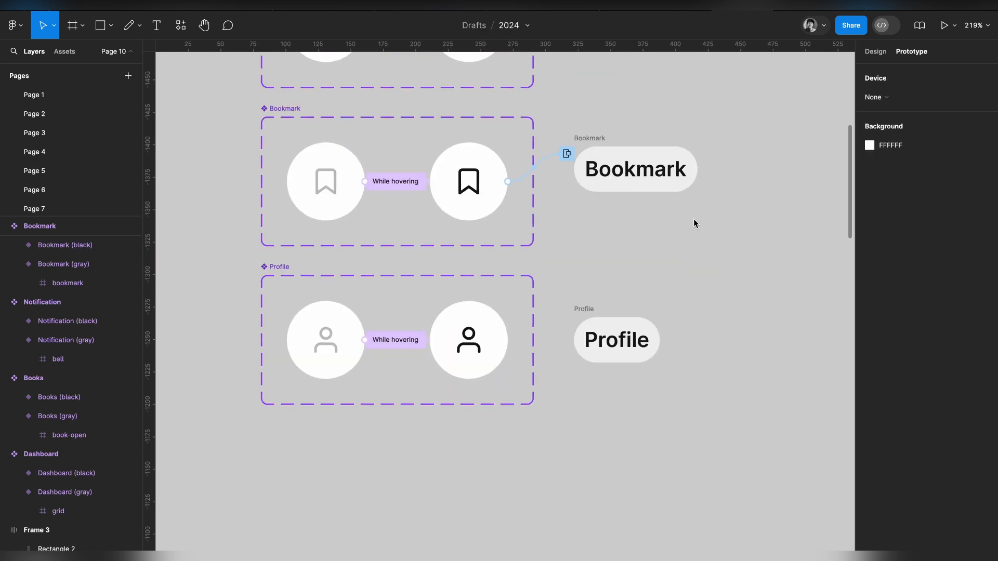
{"action": "scroll", "coordinate": [642, 272], "scroll_direction": "up", "scroll_amount": 1}
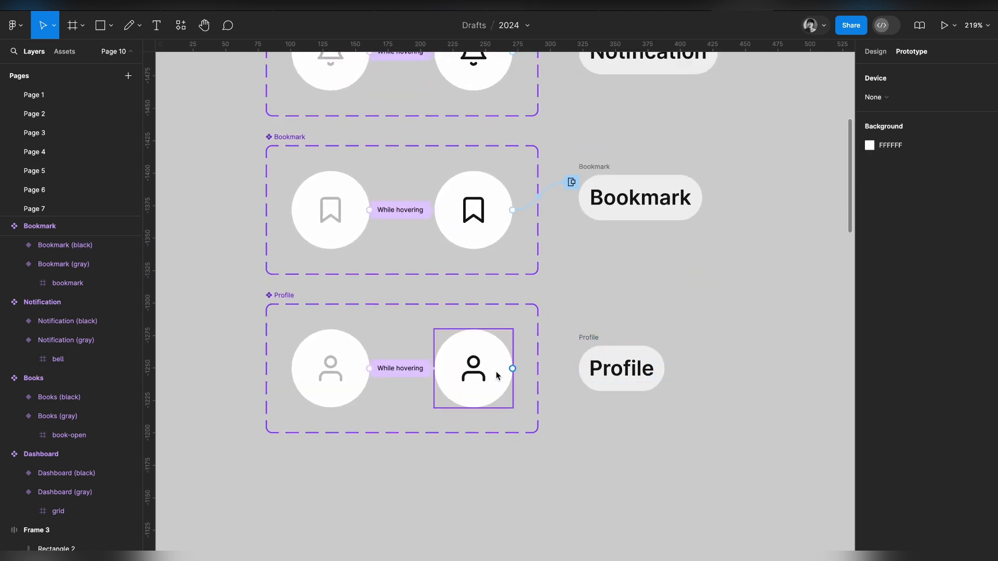
{"action": "left_click", "coordinate": [476, 382]}
{"action": "left_click_drag", "start_coordinate": [512, 368], "coordinate": [585, 375]}
{"action": "left_click", "coordinate": [547, 402]}
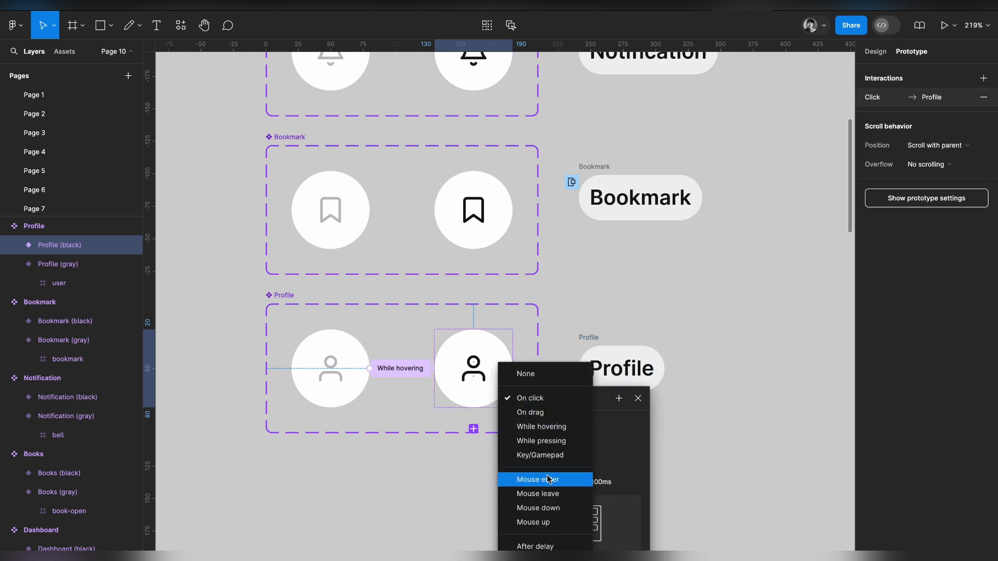
{"action": "left_click", "coordinate": [553, 427]}
- Change the Profile label interaction's action to Open overlay and place the overlay just to the right of the black person icon
{"action": "left_click", "coordinate": [555, 431]}
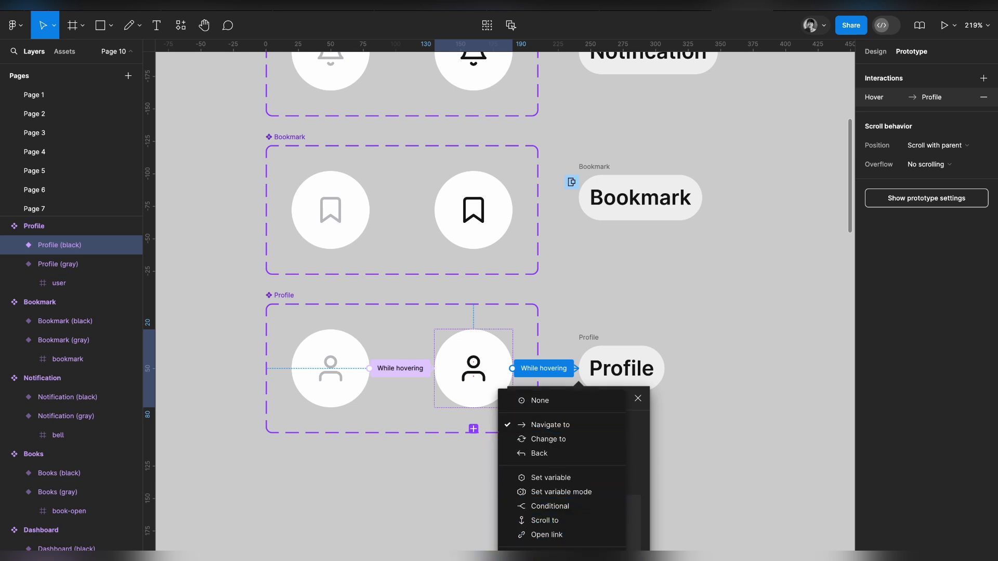
{"action": "left_click", "coordinate": [551, 559]}
{"action": "left_click_drag", "start_coordinate": [459, 357], "coordinate": [561, 367]}
{"action": "left_click", "coordinate": [647, 330]}
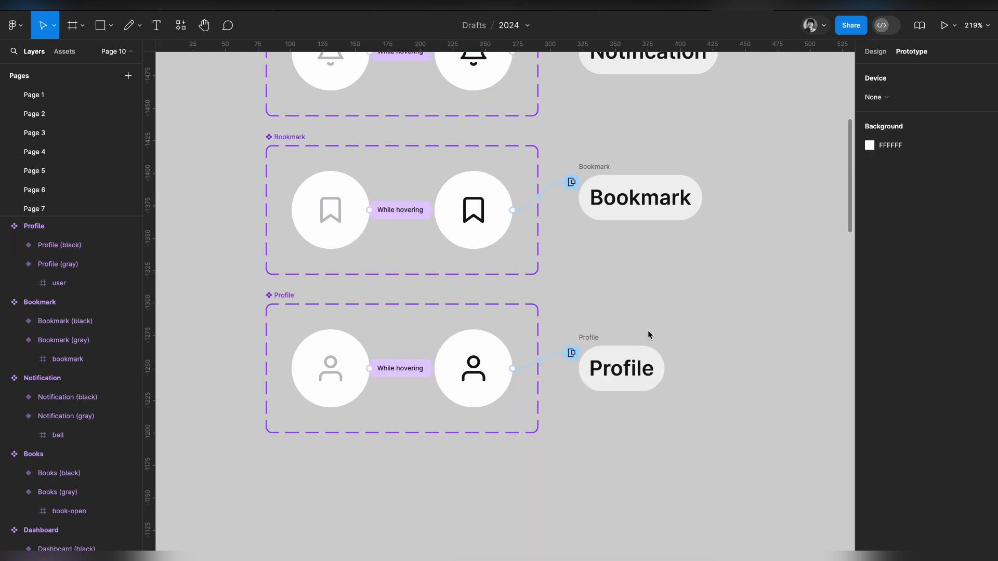
- Show the local component assets and delete the duplicate sidebar components, labels and frames farther down the canvas
{"action": "scroll", "coordinate": [648, 330], "scroll_direction": "down", "scroll_amount": 8}
{"action": "scroll", "coordinate": [647, 330], "scroll_direction": "up", "scroll_amount": 3}
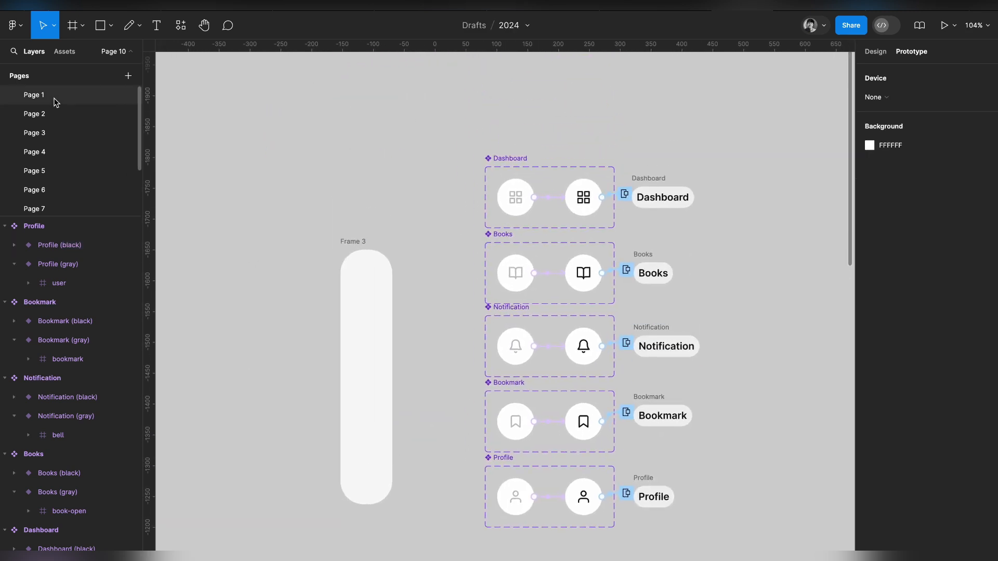
{"action": "left_click", "coordinate": [62, 51]}
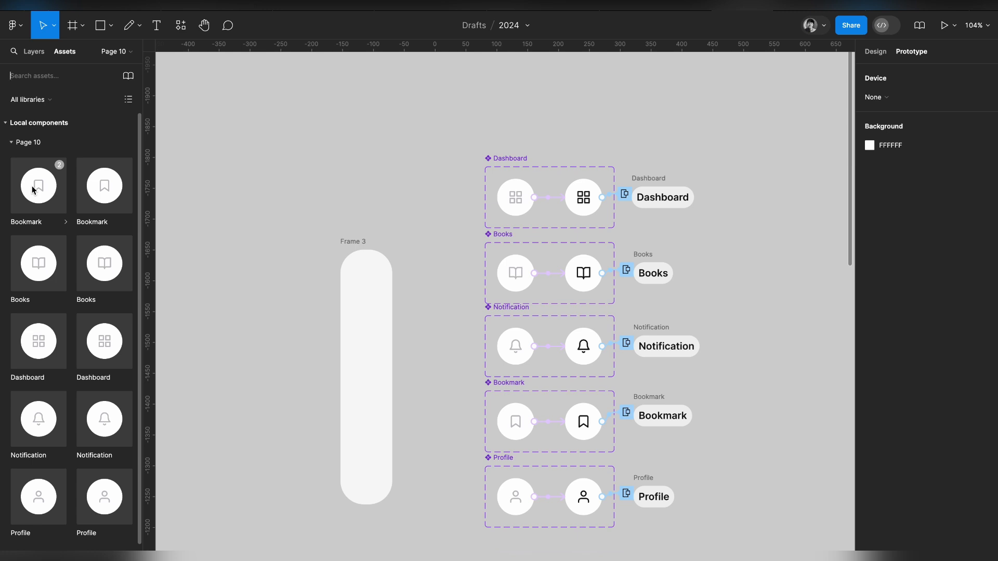
{"action": "scroll", "coordinate": [430, 170], "scroll_direction": "down", "scroll_amount": 10}
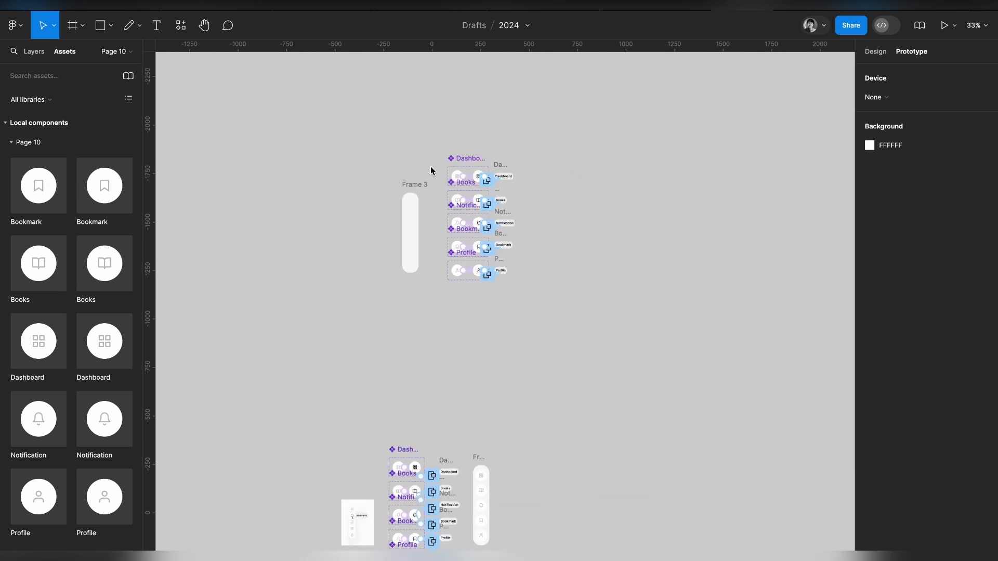
{"action": "scroll", "coordinate": [430, 169], "scroll_direction": "down", "scroll_amount": 3}
{"action": "left_click_drag", "start_coordinate": [416, 399], "coordinate": [579, 525]}
{"action": "key", "text": "Delete"}
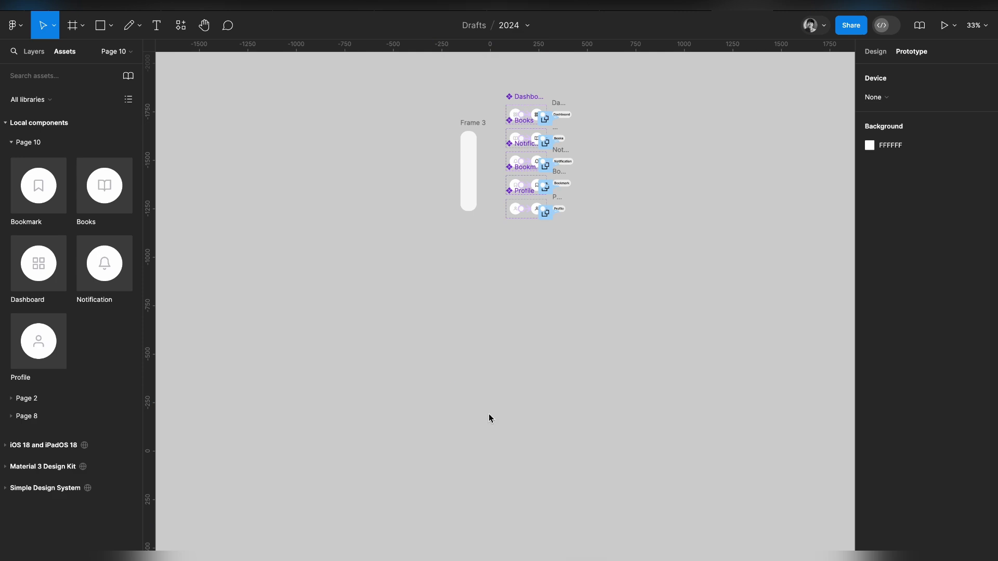
- Place an instance of the Dashboard component on the empty canvas just left of Frame 3
{"action": "key", "text": "shift+1"}
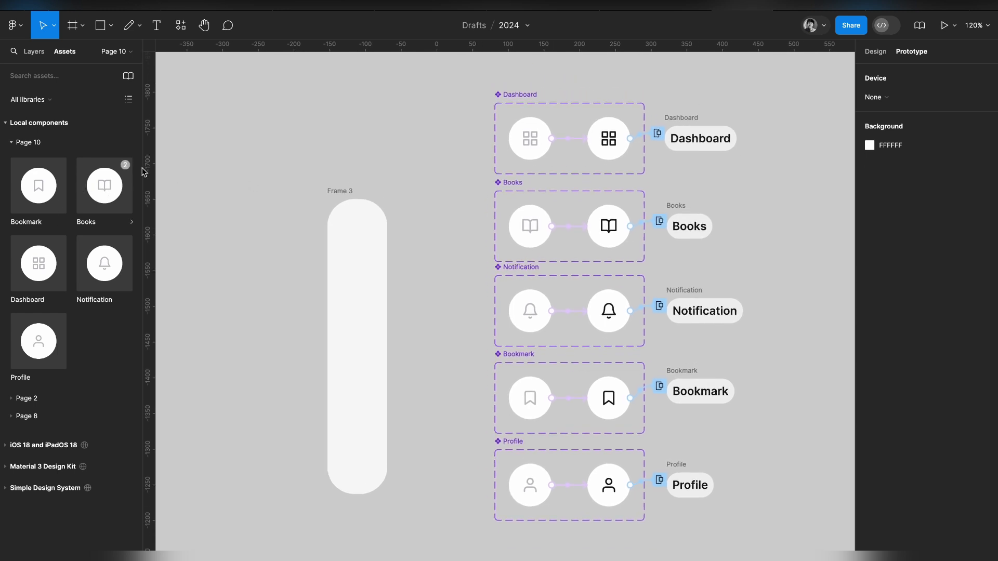
{"action": "left_click_drag", "start_coordinate": [38, 263], "coordinate": [360, 251]}
{"action": "left_click_drag", "start_coordinate": [351, 350], "coordinate": [266, 242]}
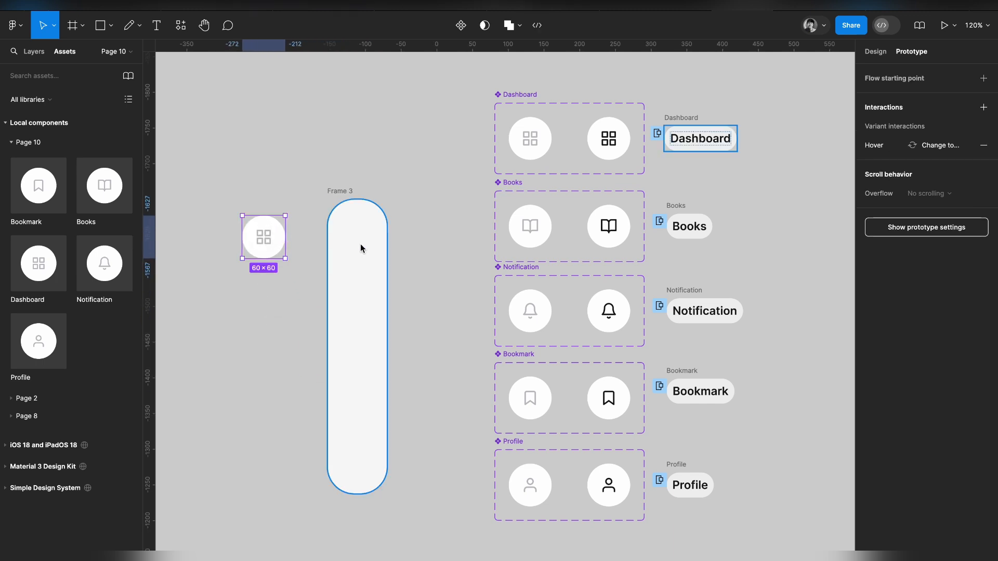
{"action": "left_click", "coordinate": [335, 245]}
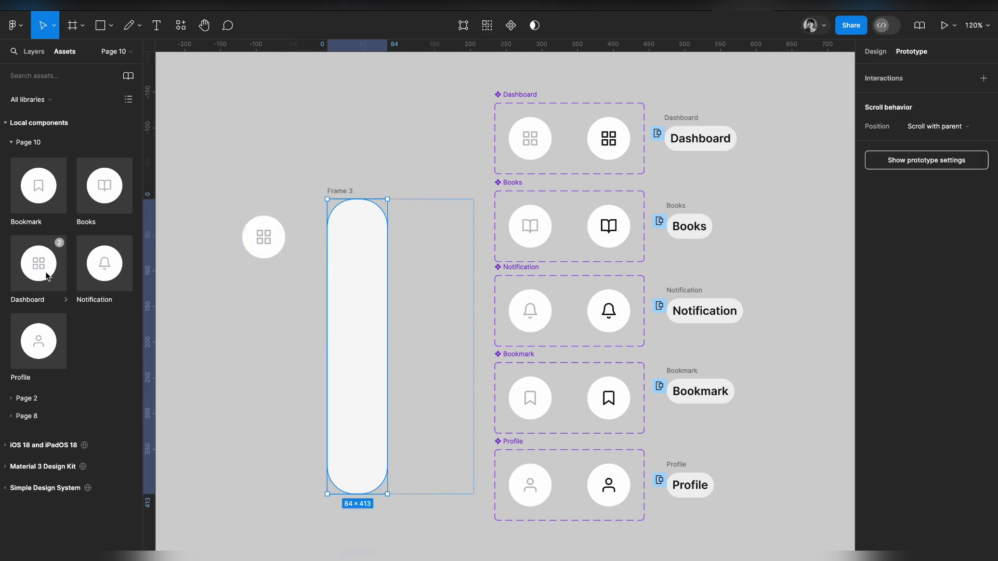
- Place instances of the Books, Notification, Bookmark and Profile components in a column below the Dashboard instance
{"action": "left_click_drag", "start_coordinate": [93, 193], "coordinate": [252, 304]}
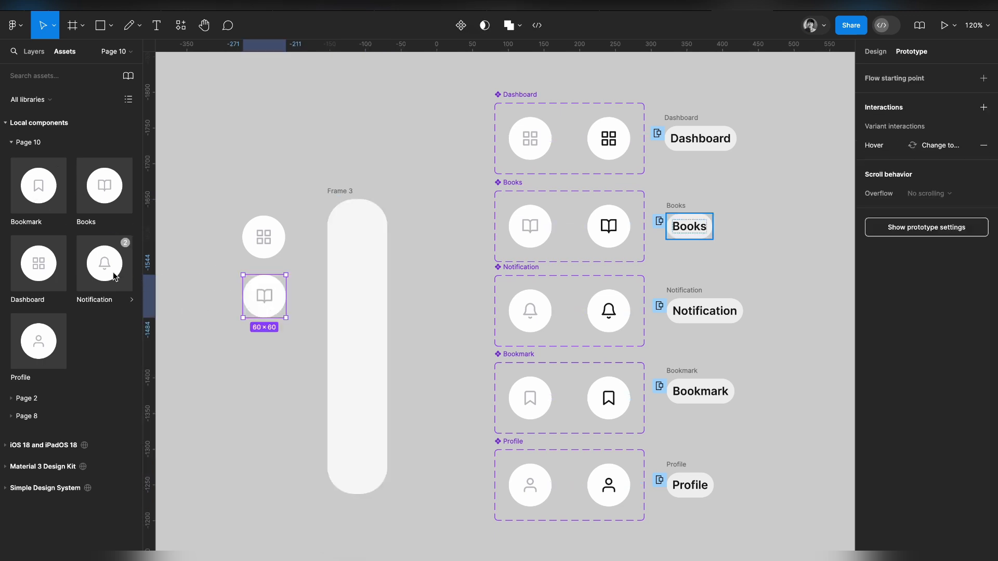
{"action": "left_click_drag", "start_coordinate": [105, 273], "coordinate": [263, 370]}
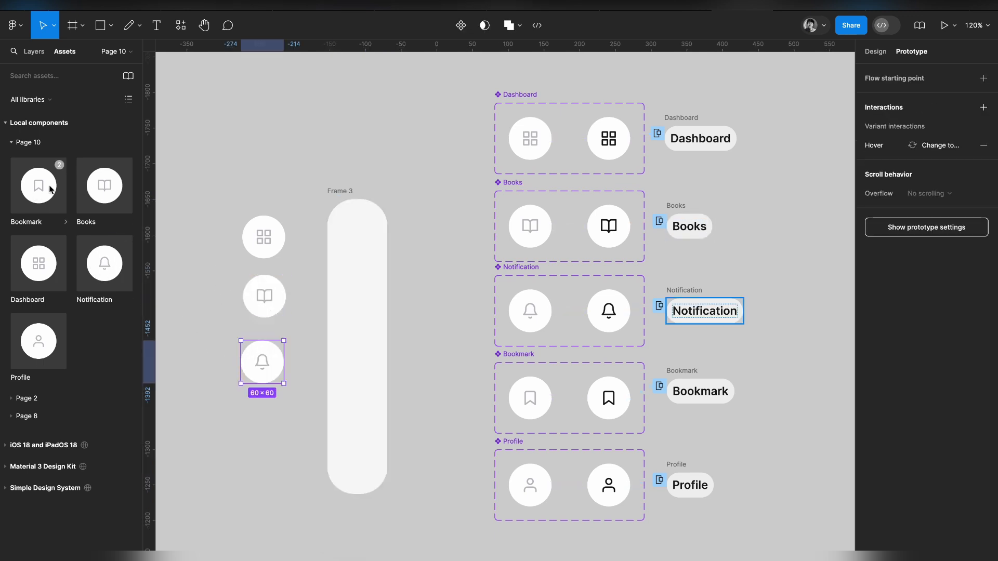
{"action": "left_click_drag", "start_coordinate": [49, 197], "coordinate": [261, 427]}
{"action": "left_click_drag", "start_coordinate": [61, 351], "coordinate": [286, 485]}
{"action": "left_click", "coordinate": [298, 483]}
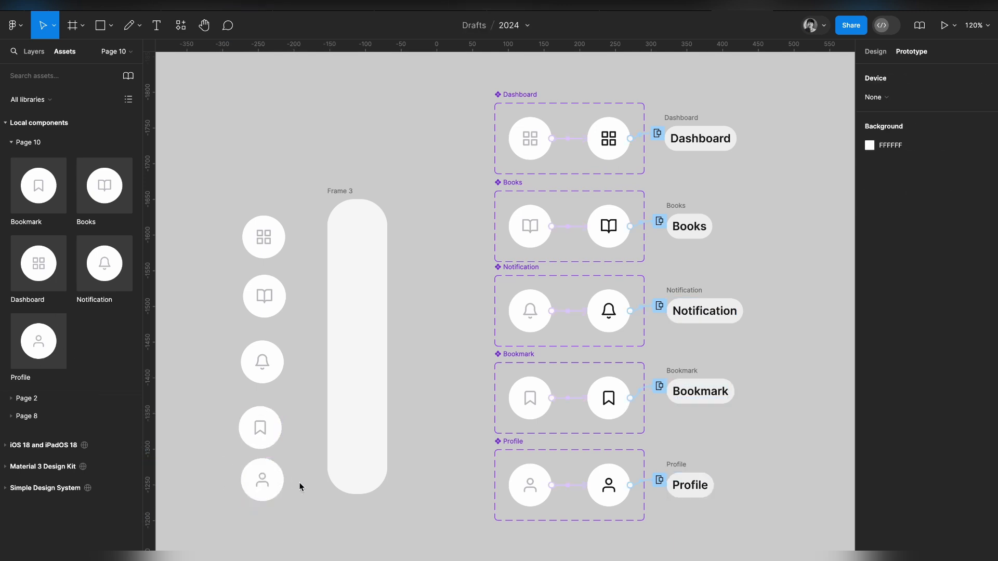
- Try to move the Dashboard instance into Frame 3 and remove the frame's rounded rectangle, and undo both changes
{"action": "left_click", "coordinate": [39, 56]}
{"action": "left_click", "coordinate": [347, 239]}
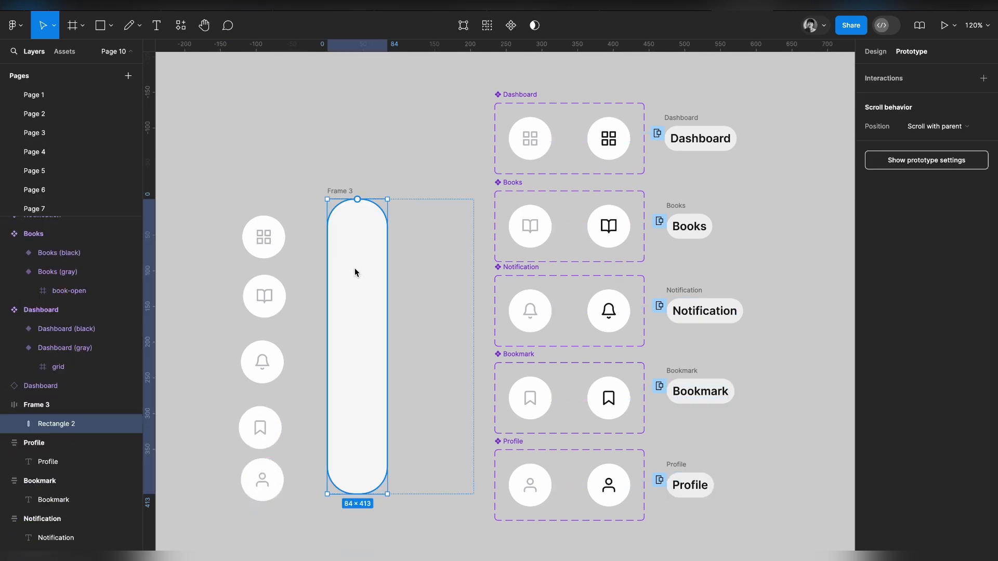
{"action": "left_click", "coordinate": [264, 248]}
{"action": "left_click_drag", "start_coordinate": [263, 247], "coordinate": [356, 261]}
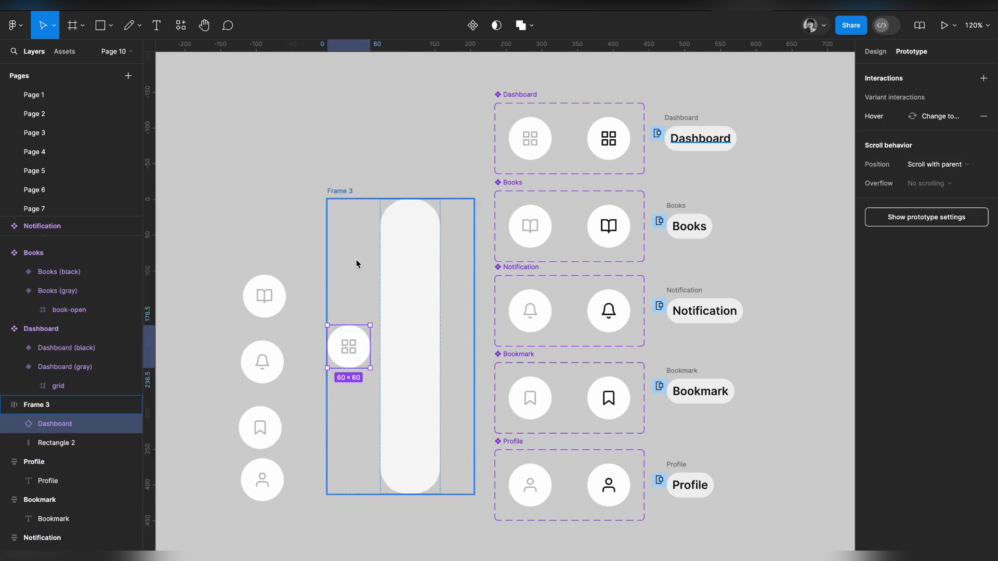
{"action": "left_click", "coordinate": [412, 270]}
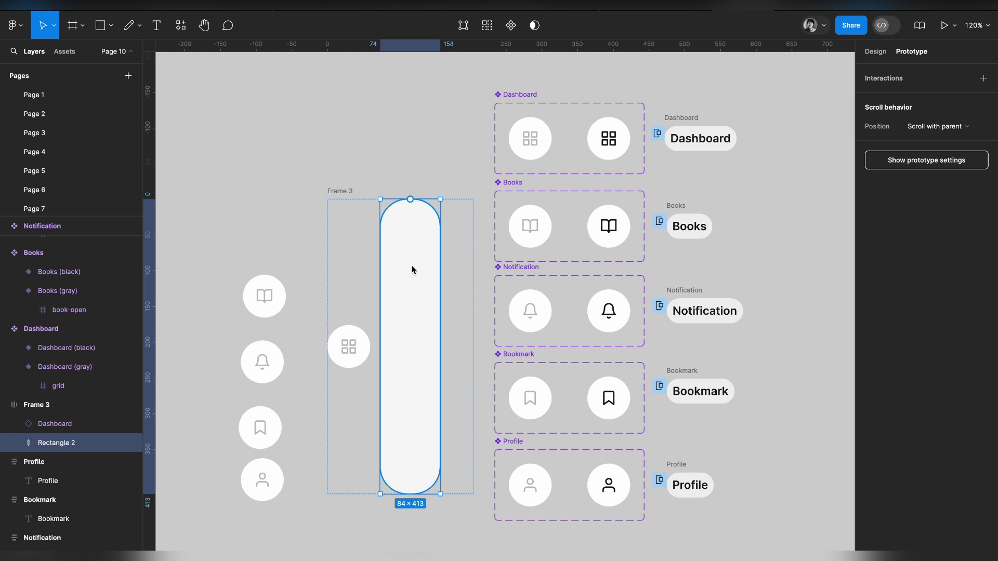
{"action": "key", "text": "Delete"}
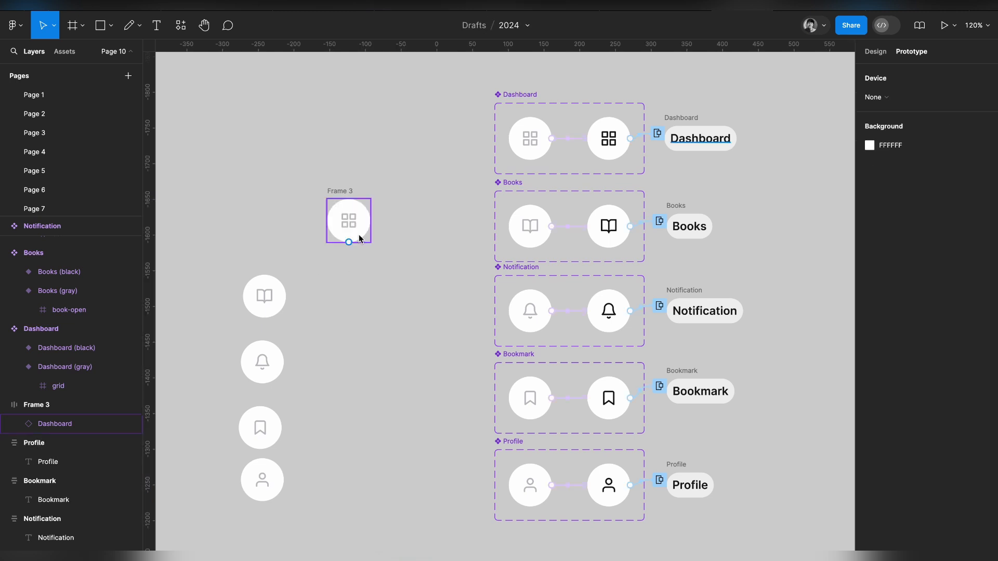
{"action": "key", "text": "ctrl+z"}
{"action": "key", "text": "ctrl+z"}
- Align the five icon instances on their horizontal centers and tidy them into an evenly spaced column
{"action": "left_click", "coordinate": [247, 250]}
{"action": "left_click_drag", "start_coordinate": [233, 200], "coordinate": [299, 531]}
{"action": "left_click", "coordinate": [878, 54]}
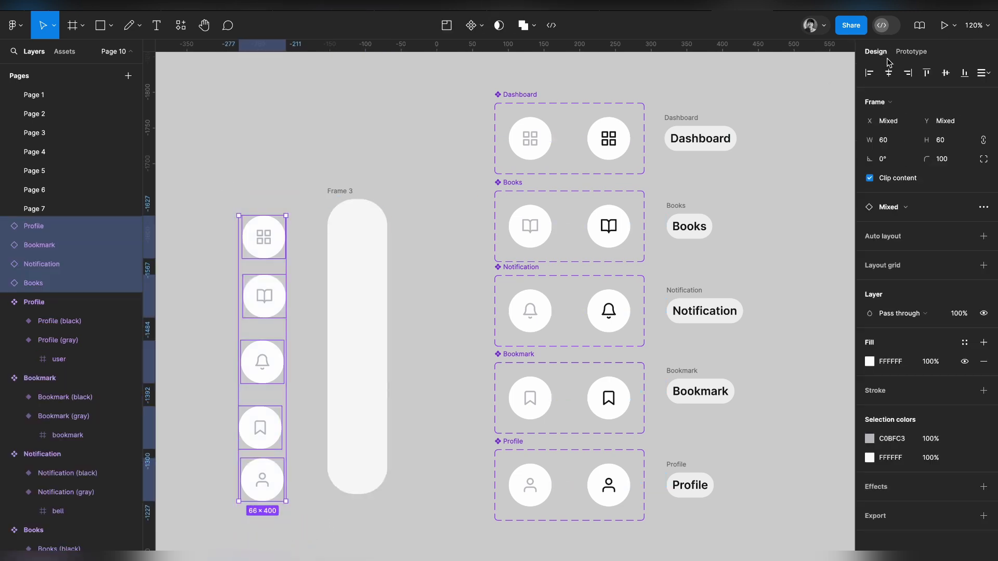
{"action": "left_click", "coordinate": [981, 238]}
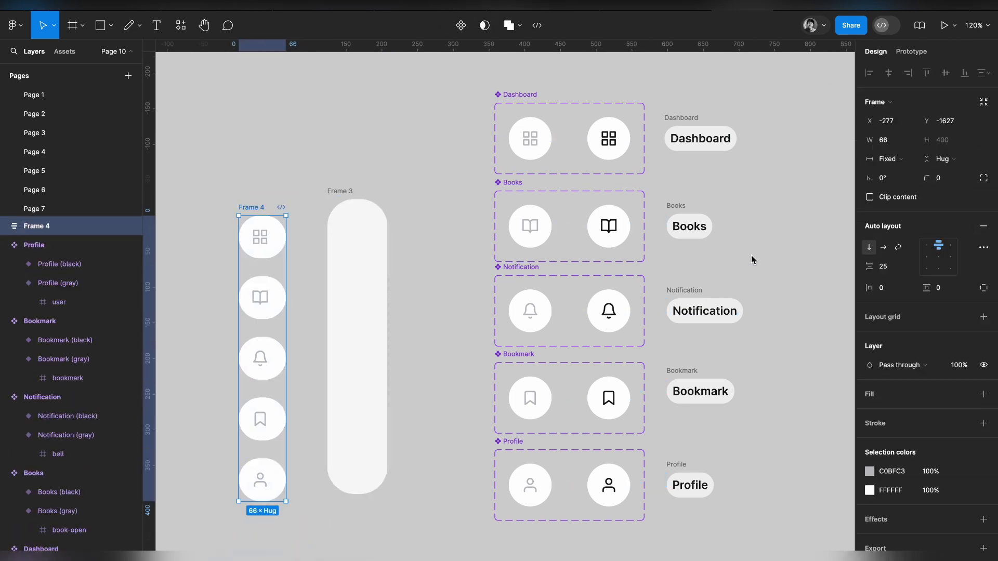
{"action": "key", "text": "ctrl+z"}
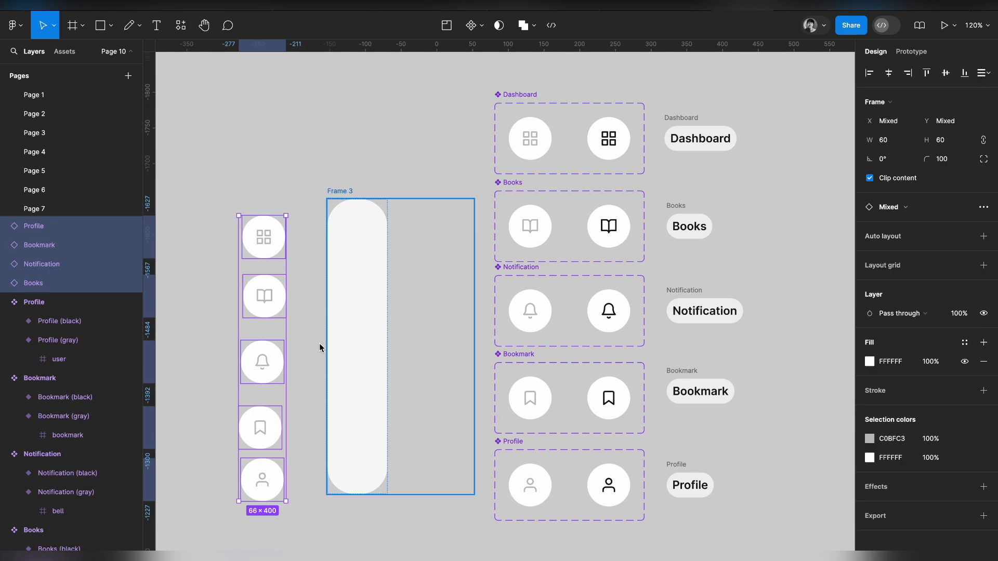
{"action": "left_click", "coordinate": [888, 74]}
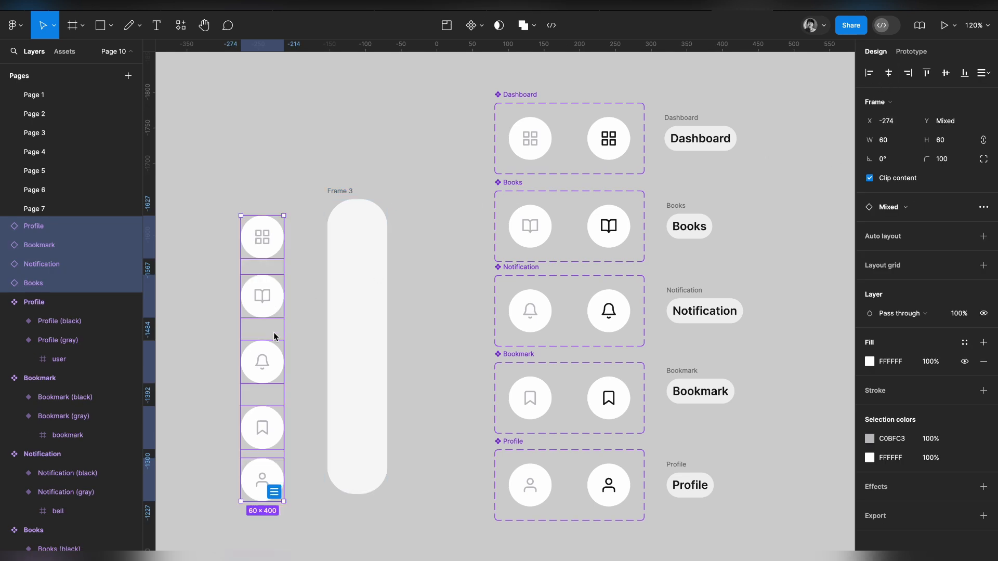
{"action": "left_click", "coordinate": [274, 490]}
{"action": "left_click_drag", "start_coordinate": [266, 431], "coordinate": [267, 399]}
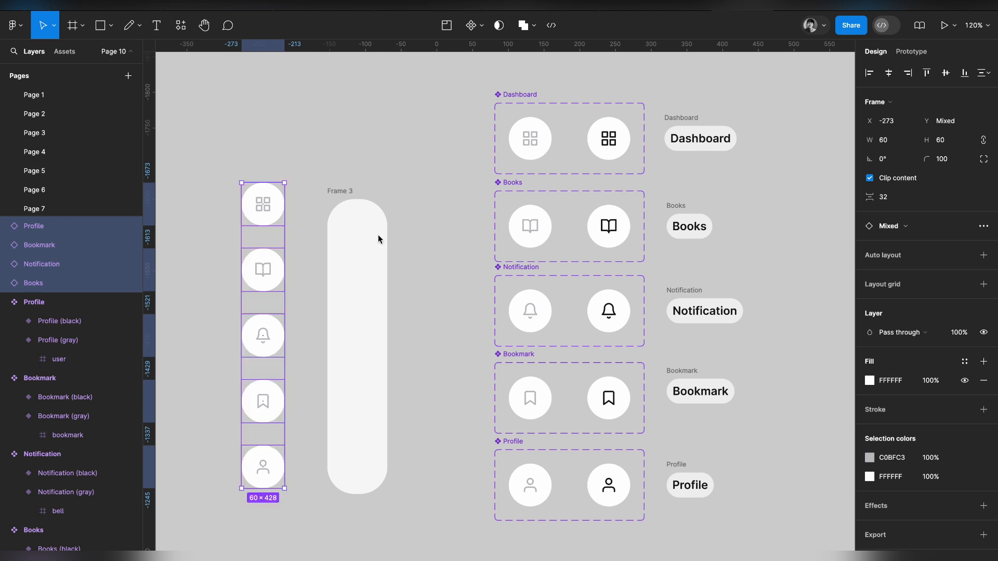
- Set the spacing between the five icon instances to 24 and wrap the column in a vertical auto layout frame
{"action": "left_click", "coordinate": [890, 196]}
{"action": "key", "text": "Return"}
{"action": "left_click_drag", "start_coordinate": [278, 269], "coordinate": [276, 295]}
{"action": "key", "text": "shift+a"}
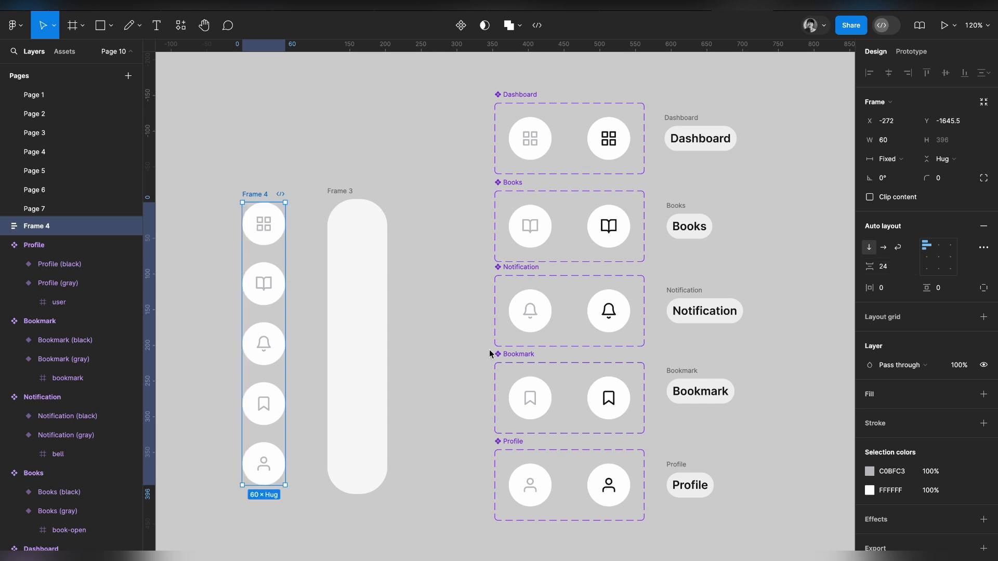
- Set the icon frame's vertical padding to 16, and try a horizontal padding of 8 before undoing it
{"action": "left_click", "coordinate": [954, 291]}
{"action": "type", "text": "1"}
{"action": "key", "text": "Return"}
{"action": "left_click", "coordinate": [893, 289]}
{"action": "type", "text": "8"}
{"action": "key", "text": "Return"}
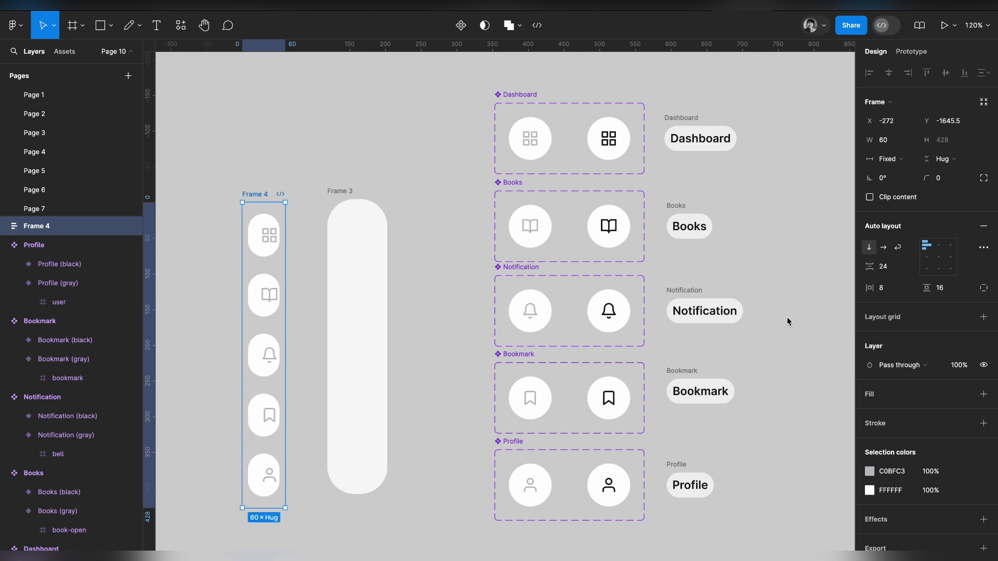
{"action": "key", "text": "ctrl+z"}
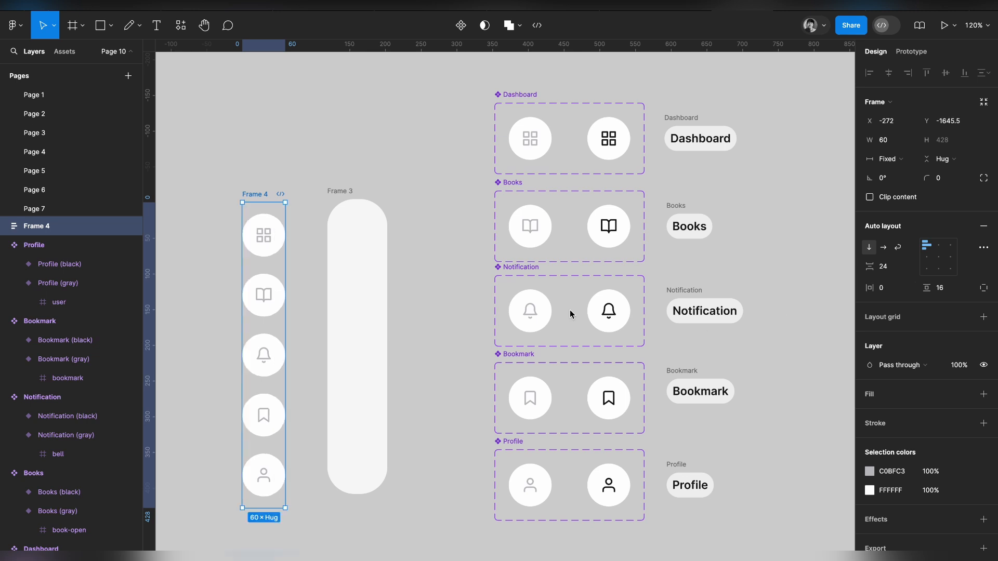
- Set the icon frame's width to Hug contents and add a white FFFFFF fill
{"action": "left_click", "coordinate": [899, 159]}
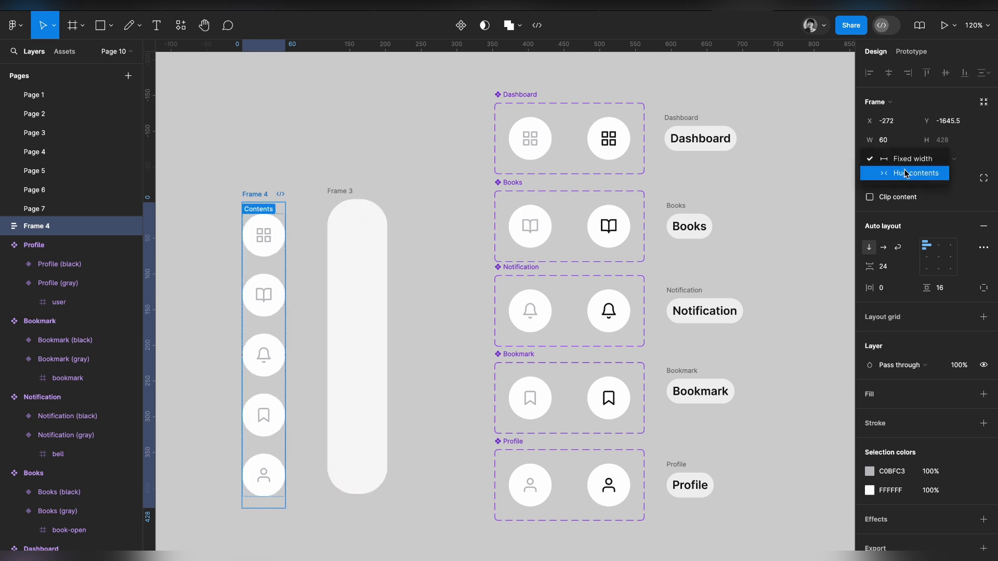
{"action": "left_click", "coordinate": [905, 173]}
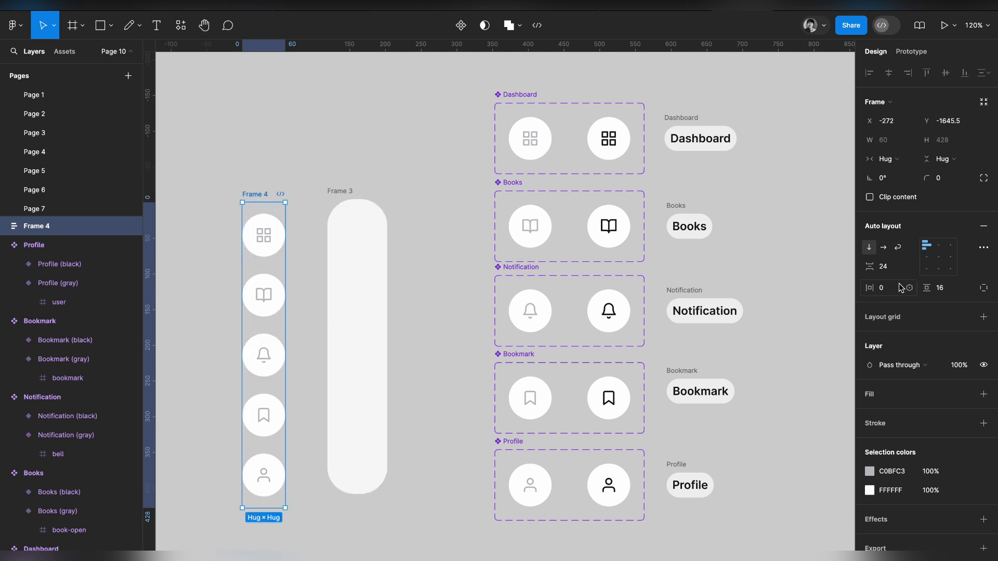
{"action": "left_click", "coordinate": [883, 400]}
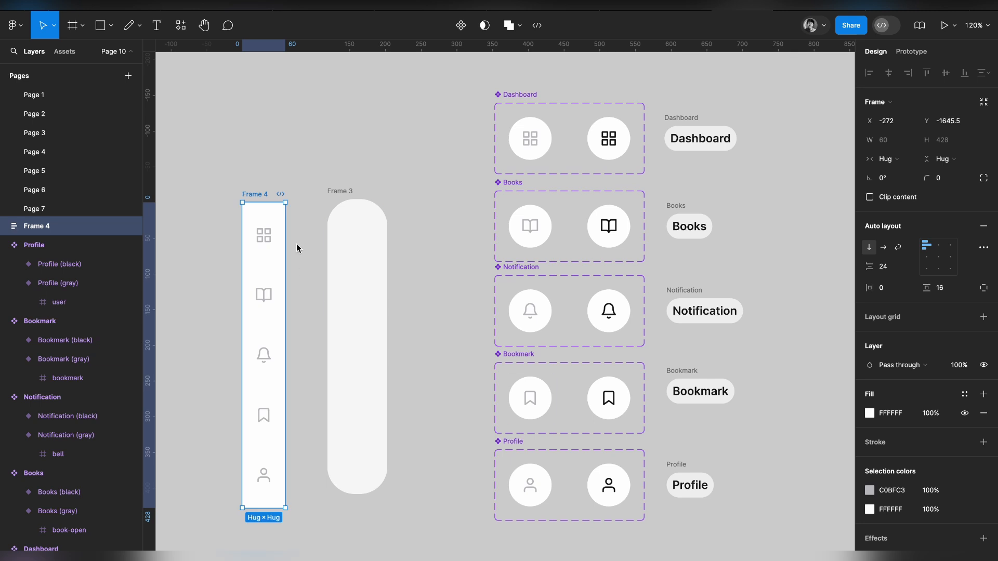
- Align the icon frame's top with the gray rounded frame, resize its height to 413, and center its icons vertically
{"action": "mouse_move", "coordinate": [253, 196]}
{"action": "left_mouse_down"}
{"action": "mouse_move", "coordinate": [392, 200]}
{"action": "mouse_move", "coordinate": [232, 174]}
{"action": "mouse_move", "coordinate": [269, 192]}
{"action": "left_mouse_up"}
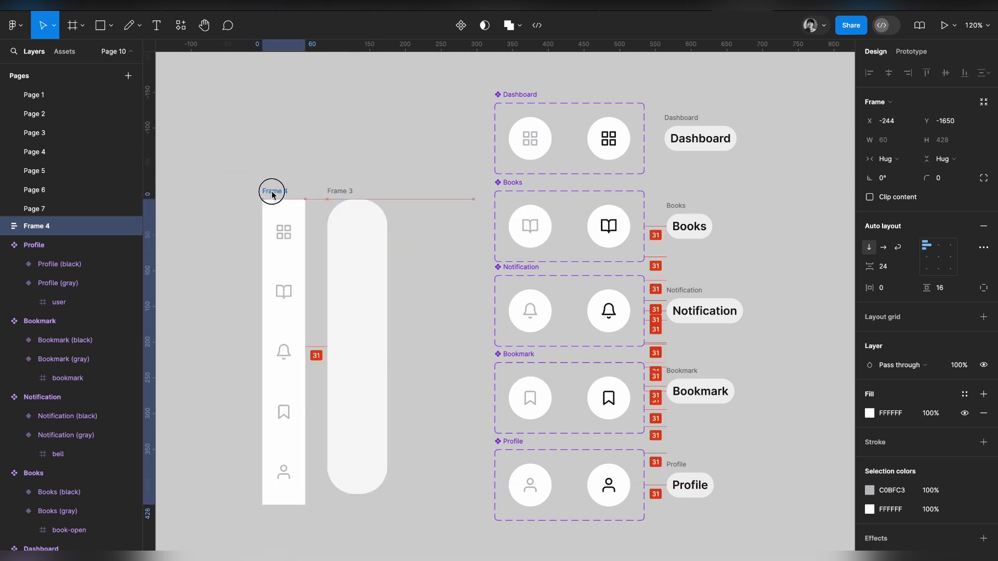
{"action": "left_click_drag", "start_coordinate": [278, 504], "coordinate": [276, 495]}
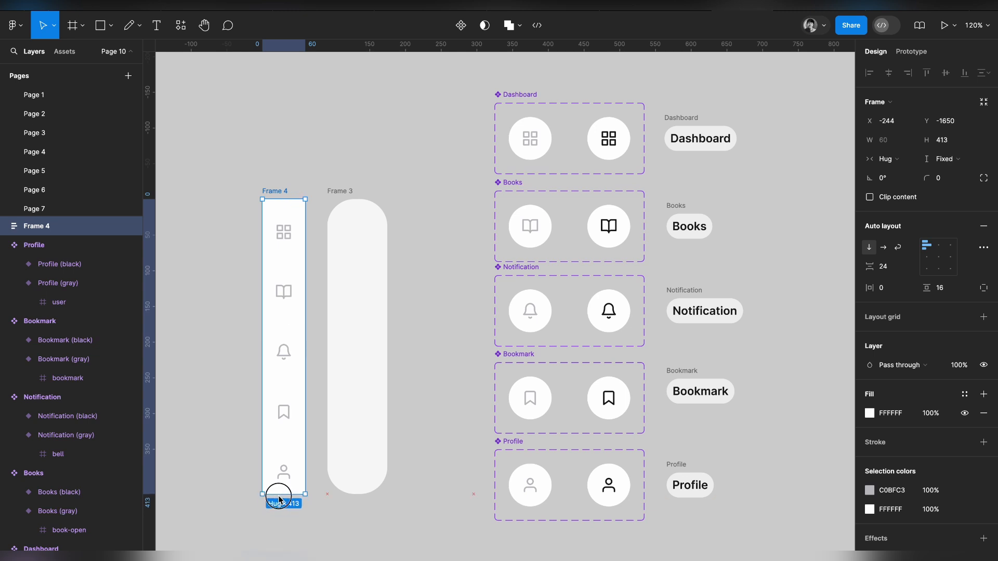
{"action": "left_click", "coordinate": [927, 257]}
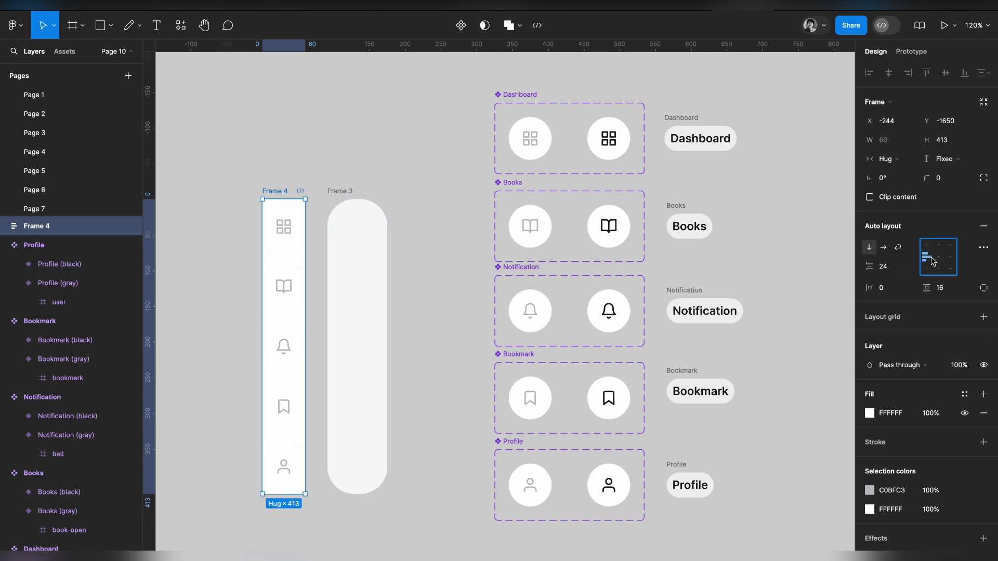
- Place the icon frame inside Frame 3 and delete the gray rounded rectangle from it
{"action": "left_click_drag", "start_coordinate": [273, 188], "coordinate": [355, 215]}
{"action": "left_click", "coordinate": [419, 237]}
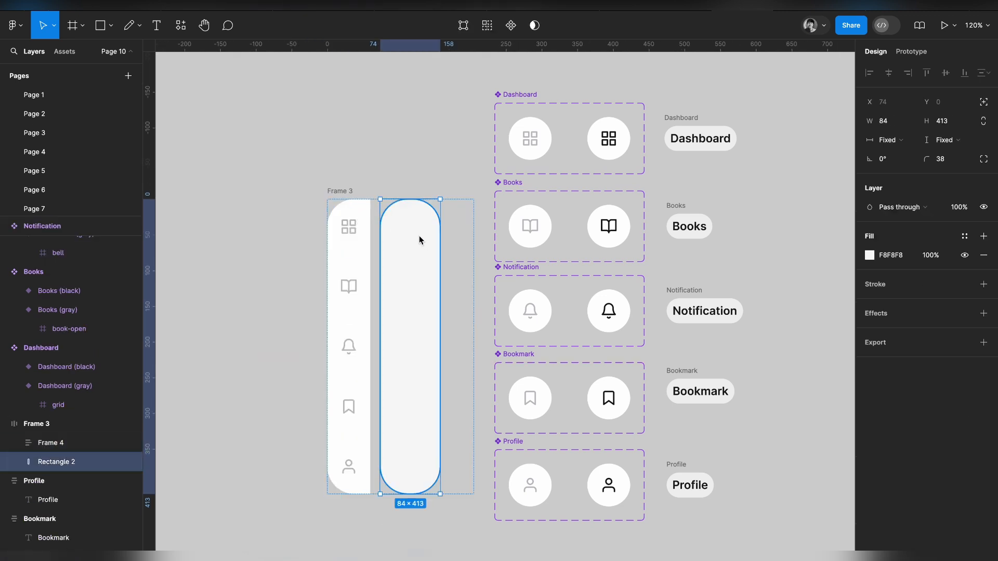
{"action": "key", "text": "Delete"}
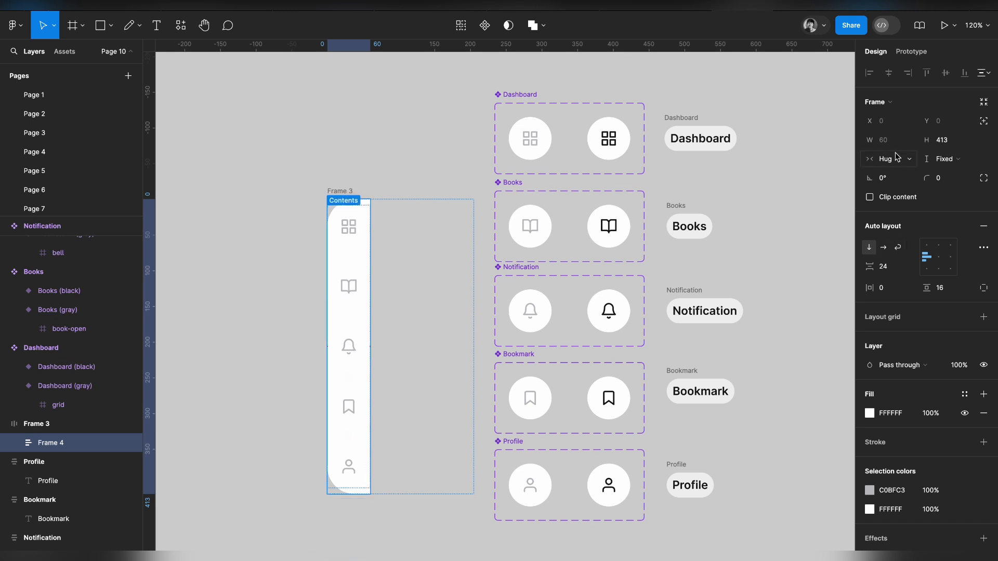
- Set the icon frame's width to 80 and its corner radius to 100
{"action": "left_click", "coordinate": [882, 140]}
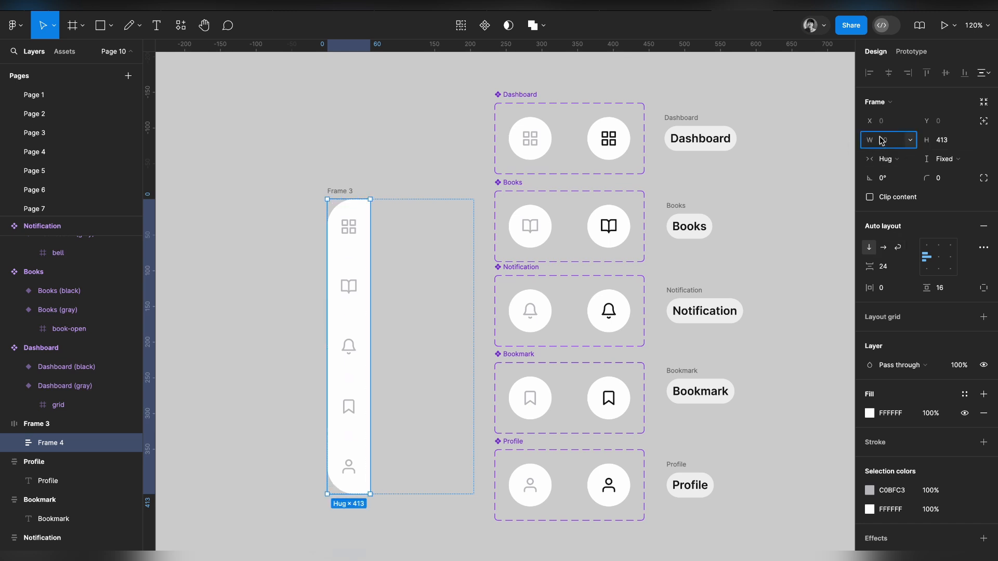
{"action": "type", "text": "80"}
{"action": "key", "text": "Return"}
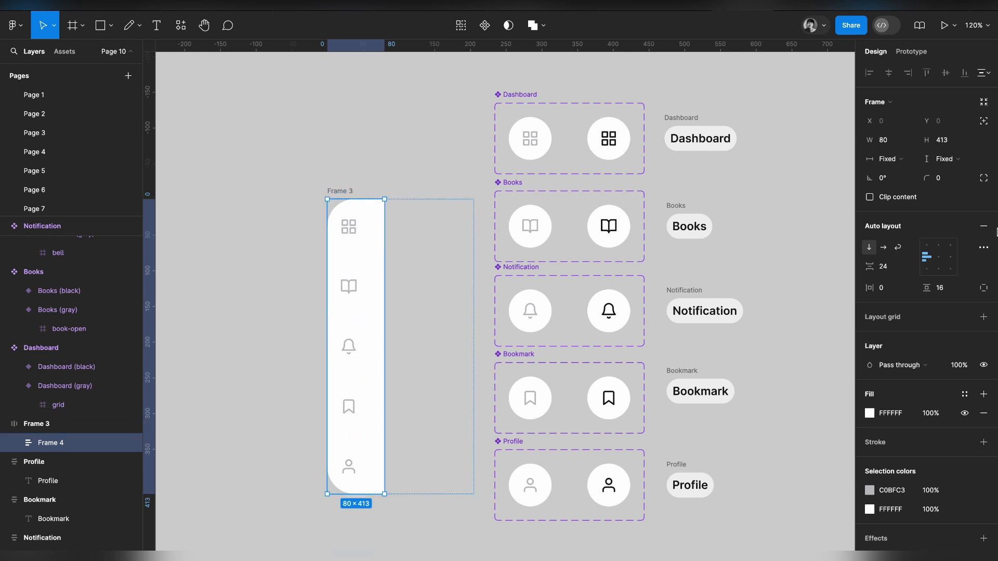
{"action": "left_click", "coordinate": [948, 180]}
{"action": "key", "text": "Return"}
{"action": "left_click", "coordinate": [453, 426]}
{"action": "left_click", "coordinate": [357, 423]}
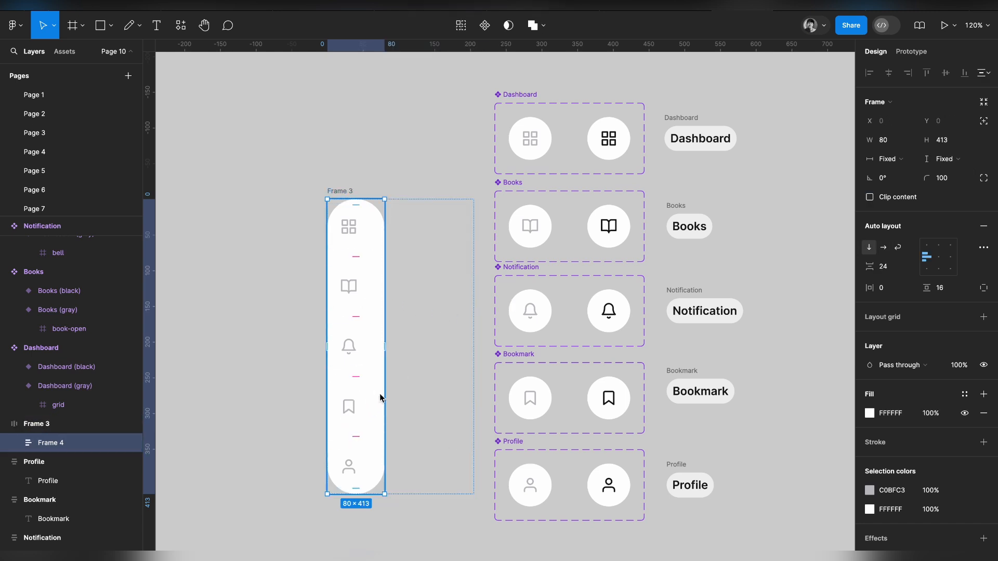
- Narrow the icon frame to about 67 wide and center its icons both horizontally and vertically
{"action": "left_click_drag", "start_coordinate": [385, 395], "coordinate": [375, 394]}
{"action": "left_click", "coordinate": [941, 262]}
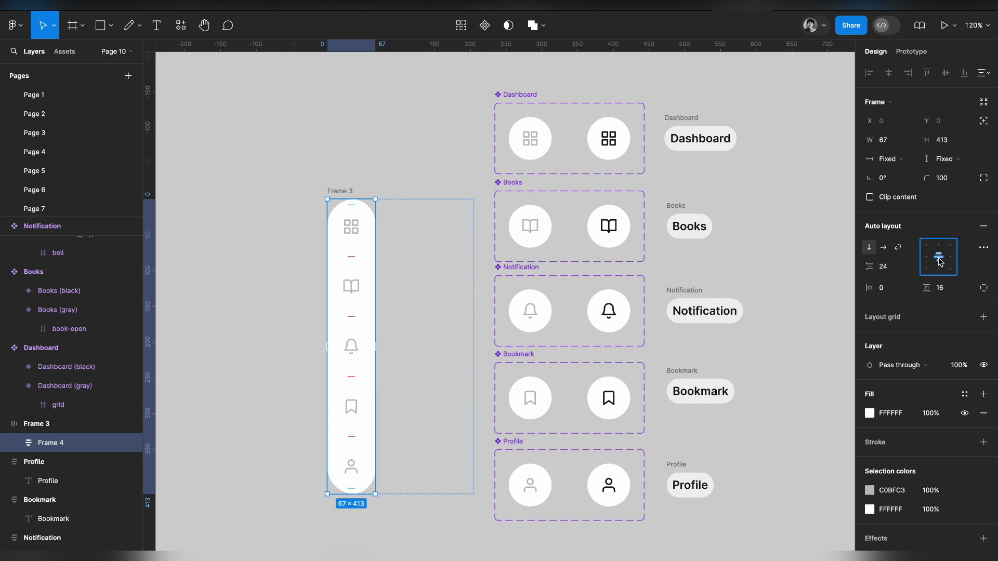
{"action": "left_click", "coordinate": [352, 286]}
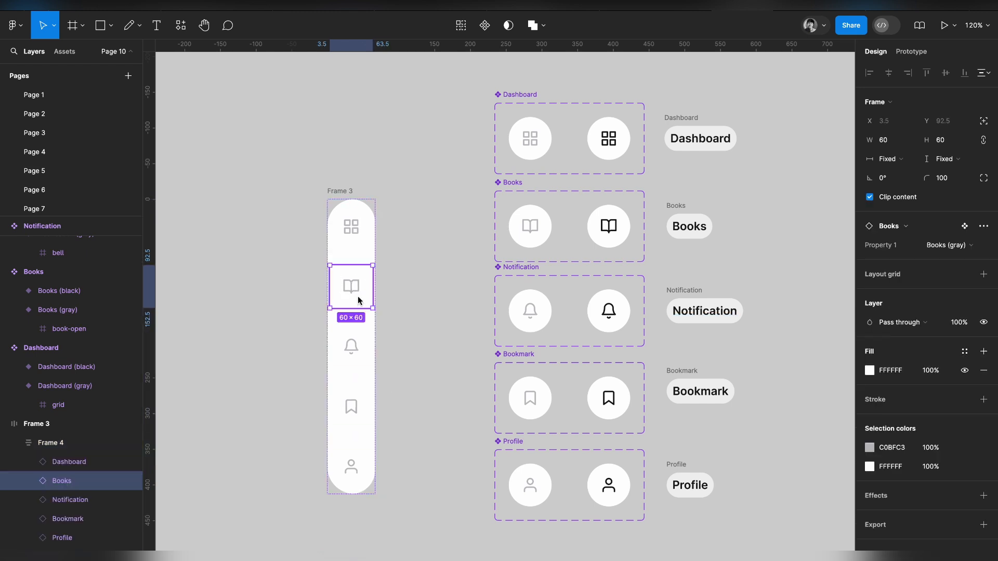
{"action": "left_click", "coordinate": [407, 322]}
{"action": "left_click", "coordinate": [250, 314]}
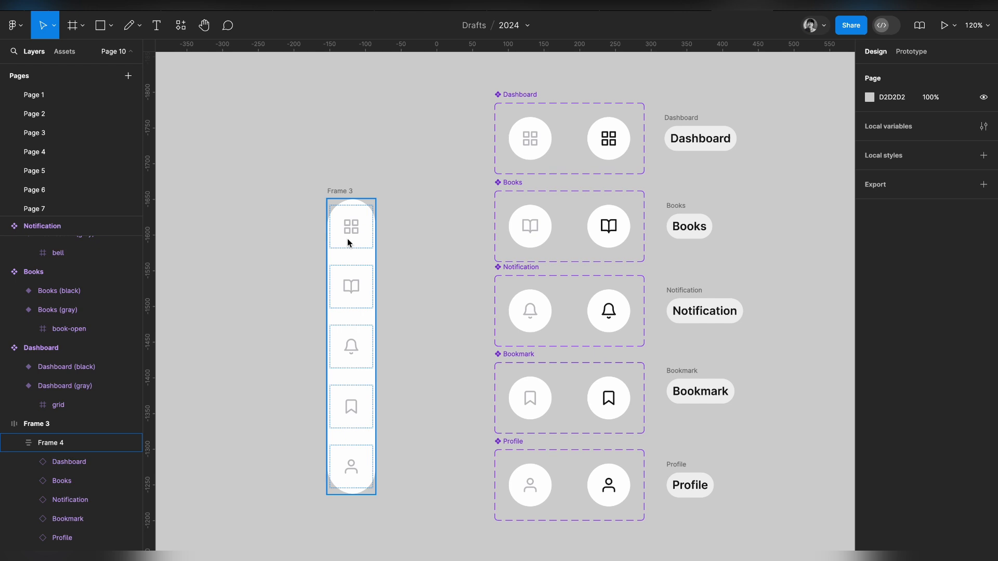
- Move the icon frame out of Frame 3 in the layer hierarchy and delete the emptied Frame 3
{"action": "left_click", "coordinate": [356, 208]}
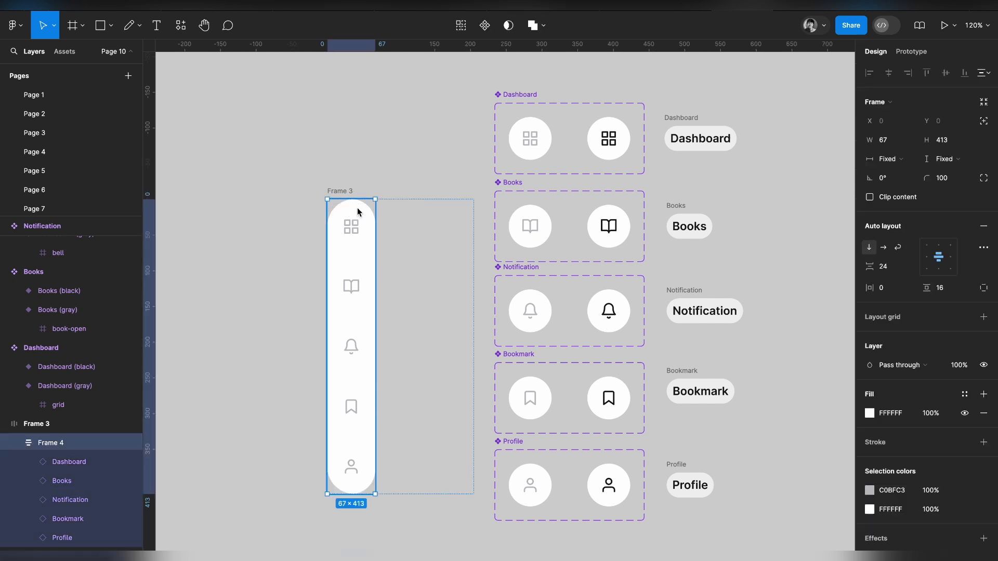
{"action": "left_click", "coordinate": [398, 278]}
{"action": "left_click", "coordinate": [363, 243]}
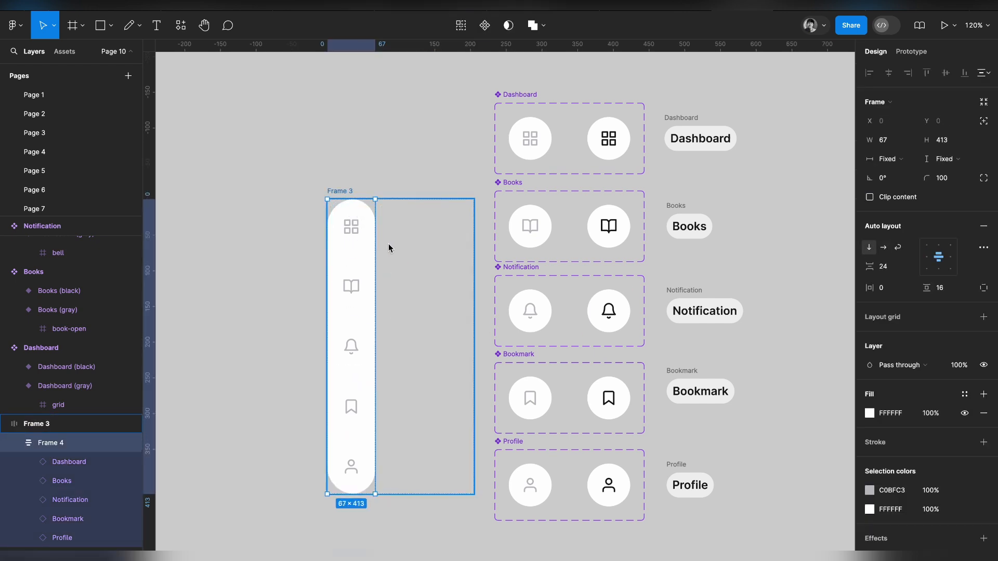
{"action": "left_click", "coordinate": [15, 445]}
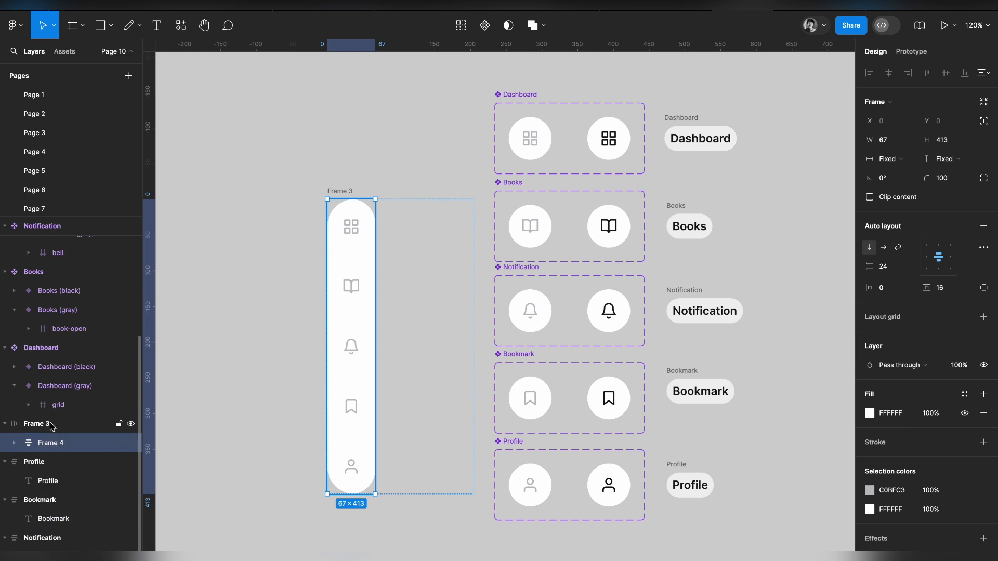
{"action": "left_click_drag", "start_coordinate": [52, 442], "coordinate": [29, 420]}
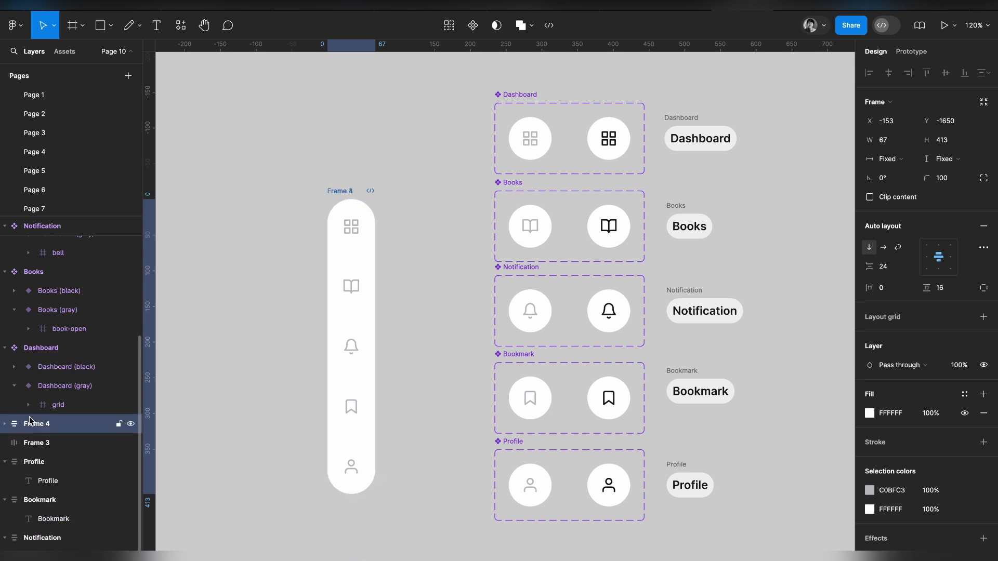
{"action": "left_click", "coordinate": [52, 443]}
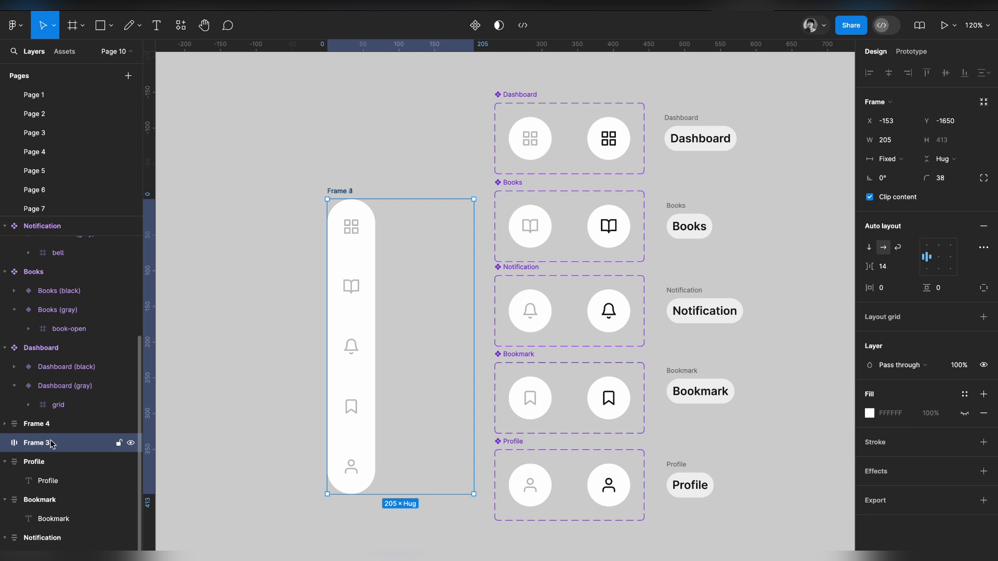
{"action": "key", "text": "Delete"}
- Set the icon frame's horizontal padding to 8 and reposition it at about X -241, Y -1680
{"action": "left_click", "coordinate": [339, 193]}
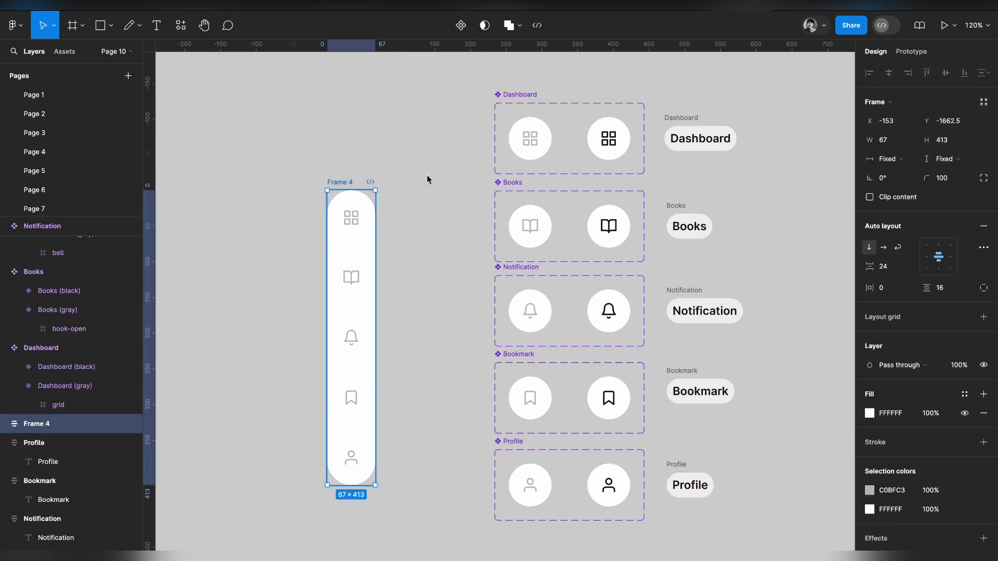
{"action": "left_click", "coordinate": [890, 289]}
{"action": "type", "text": "8"}
{"action": "key", "text": "Return"}
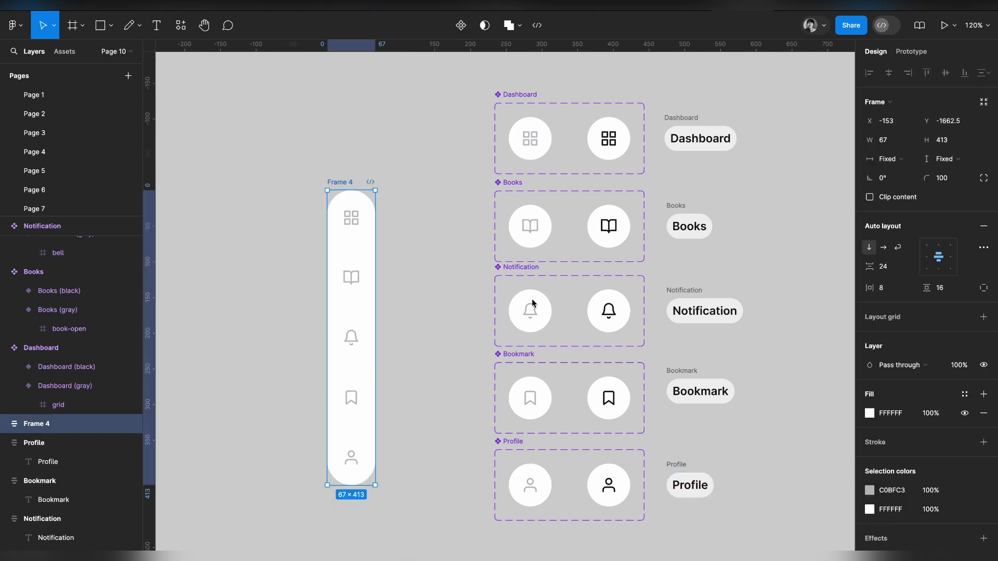
{"action": "left_click_drag", "start_coordinate": [341, 187], "coordinate": [278, 174]}
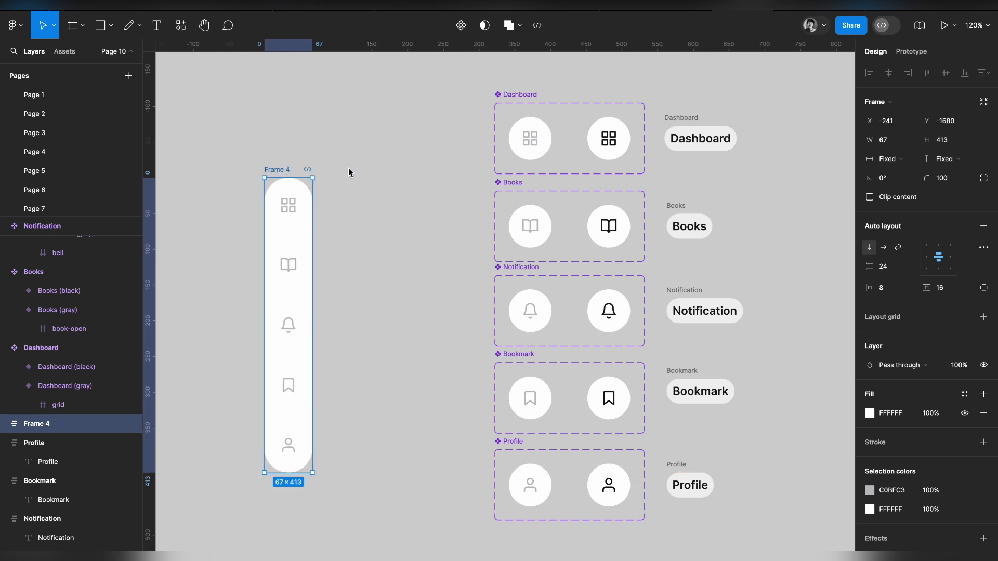
{"action": "left_click", "coordinate": [345, 205]}
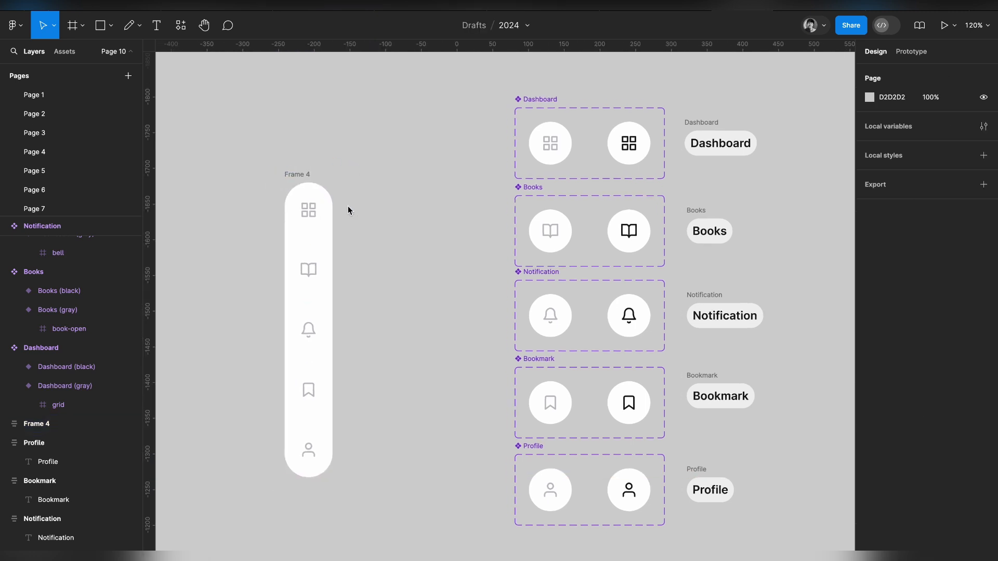
- Draw a new frame of about 201 × 413 beside the icon column and hide its white fill
{"action": "key", "text": "f"}
{"action": "key", "text": "shift+0"}
{"action": "left_click_drag", "start_coordinate": [353, 190], "coordinate": [385, 271]}
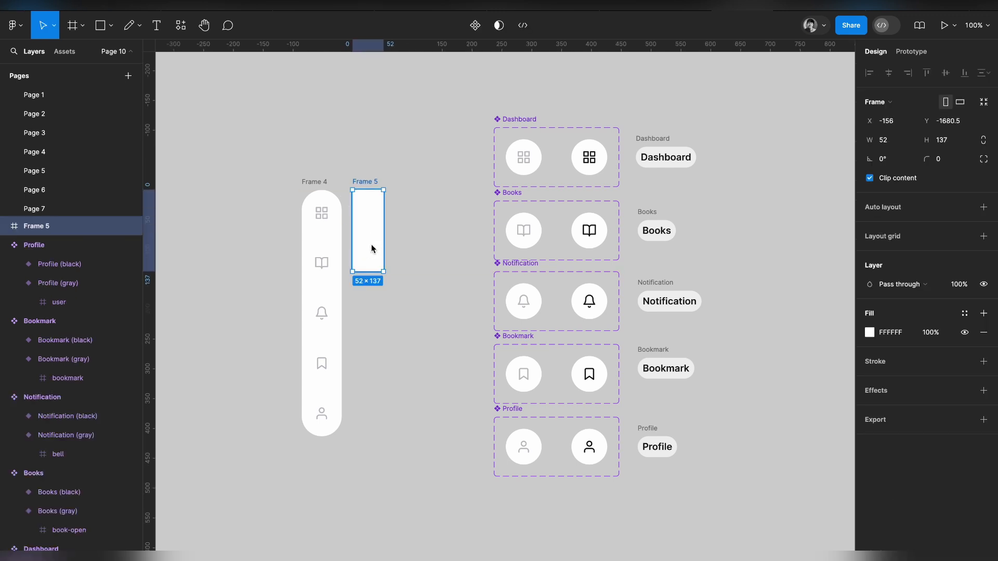
{"action": "left_click_drag", "start_coordinate": [384, 271], "coordinate": [387, 439]}
{"action": "left_click_drag", "start_coordinate": [364, 191], "coordinate": [363, 191]}
{"action": "left_click_drag", "start_coordinate": [384, 235], "coordinate": [472, 240]}
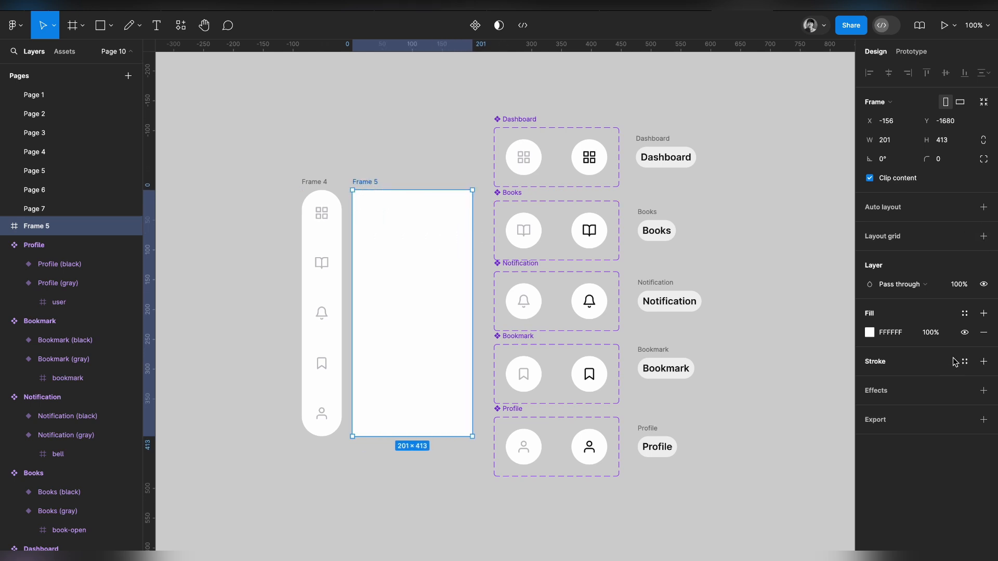
{"action": "left_click", "coordinate": [964, 332]}
- Place the icon column frame inside the new transparent frame, flush with its left edge
{"action": "left_click_drag", "start_coordinate": [319, 186], "coordinate": [376, 198]}
{"action": "left_click_drag", "start_coordinate": [389, 263], "coordinate": [381, 255]}
{"action": "left_click", "coordinate": [415, 121]}
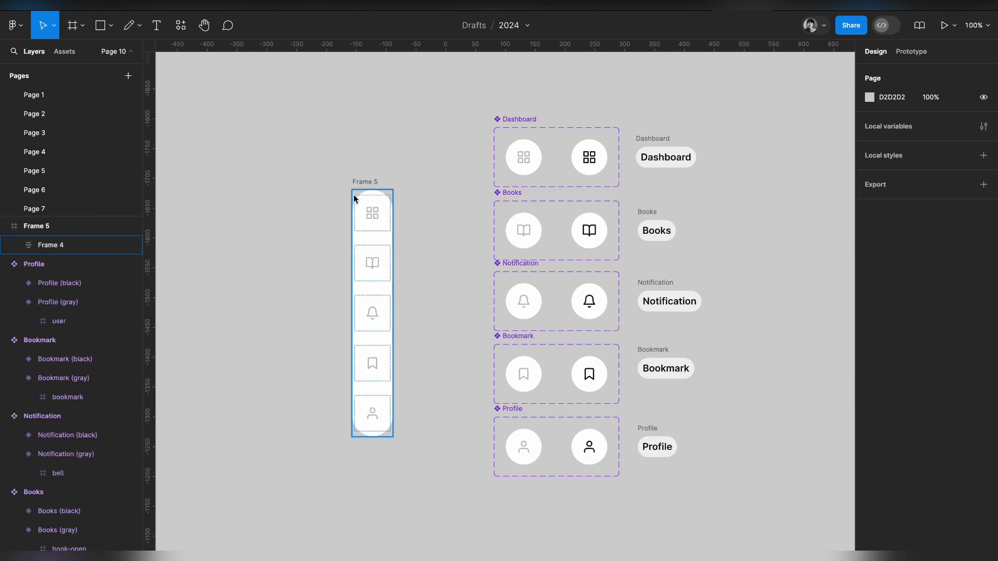
- Move the outer frame to about X -195, Y -1700 and present it as a prototype
{"action": "left_click_drag", "start_coordinate": [365, 181], "coordinate": [342, 170]}
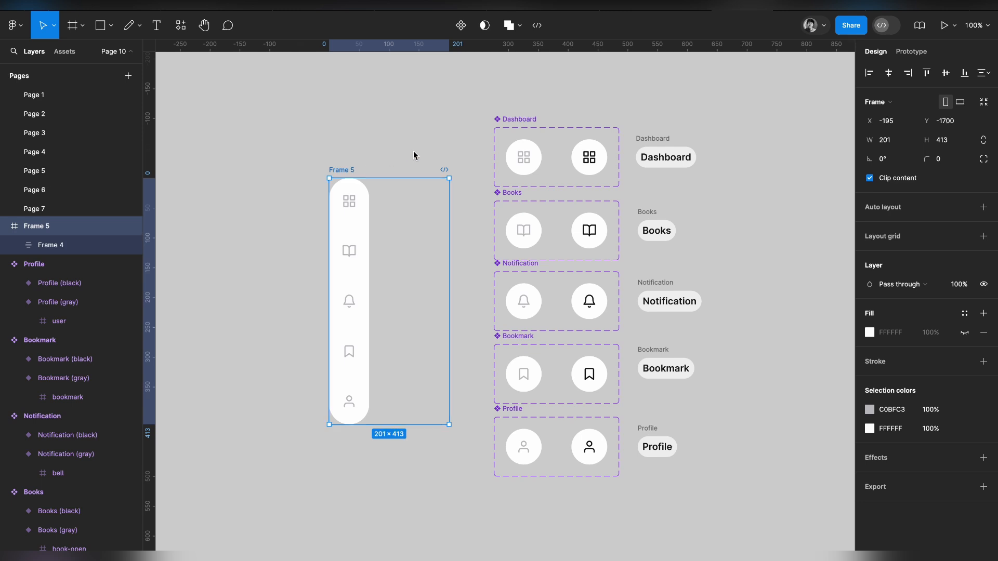
{"action": "left_click", "coordinate": [946, 26]}
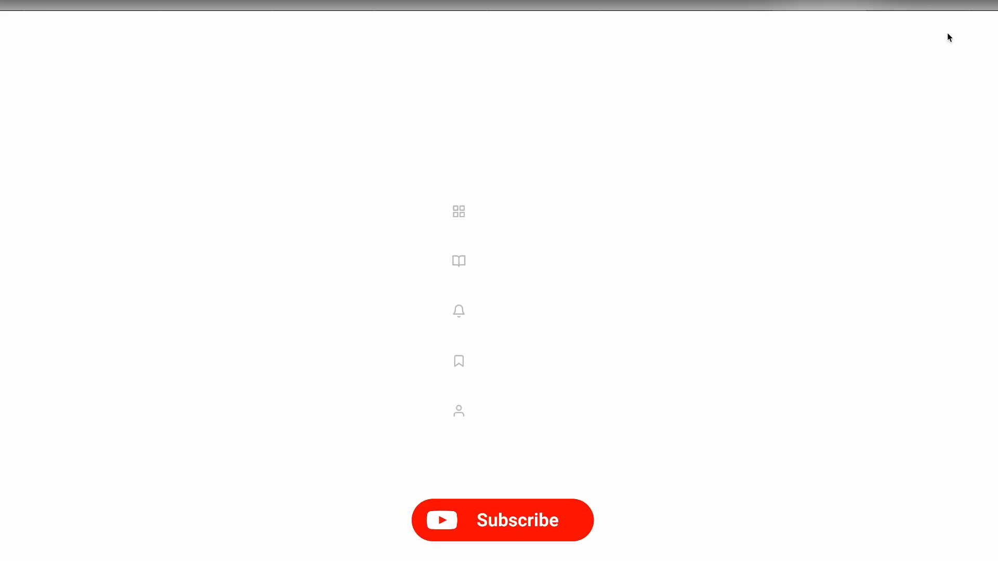